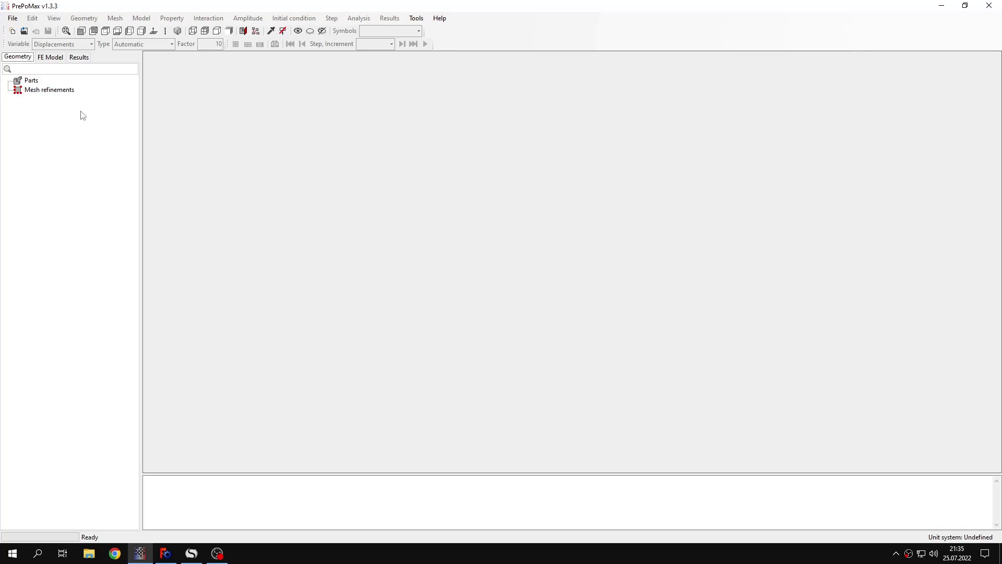
Create a new 3D model using the mm, ton, s, °C unit system.
left_click(12, 31)
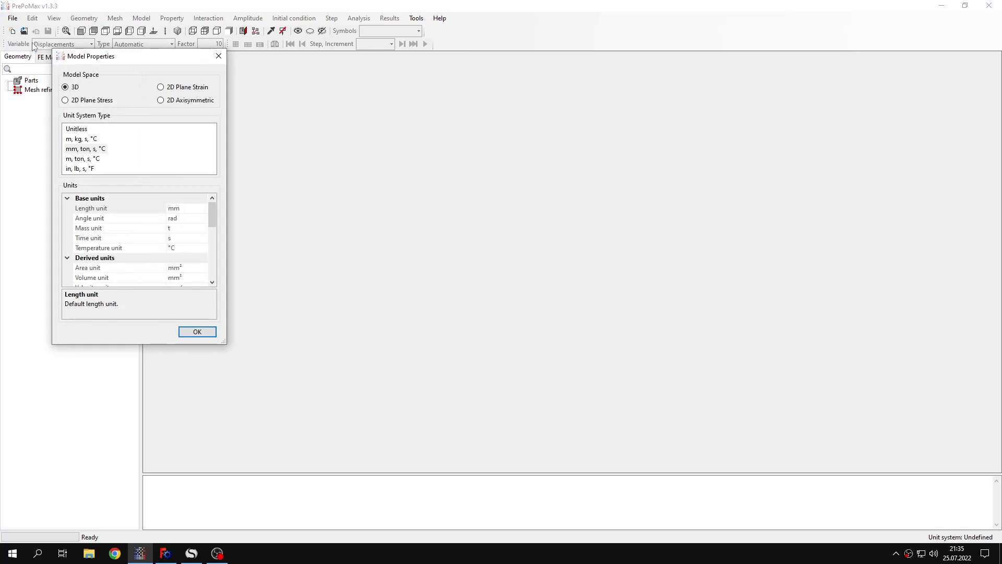
left_click(200, 333)
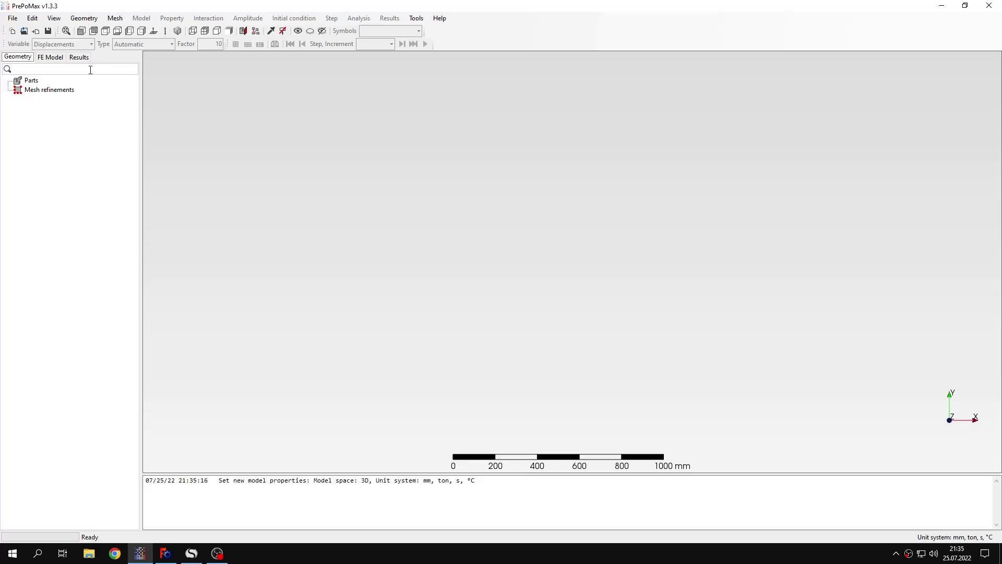
Open the 'Tutorial 23 - sphere cooling' model and orbit the view around the sphere.
left_click(35, 31)
scroll(261, 183, "down", 5)
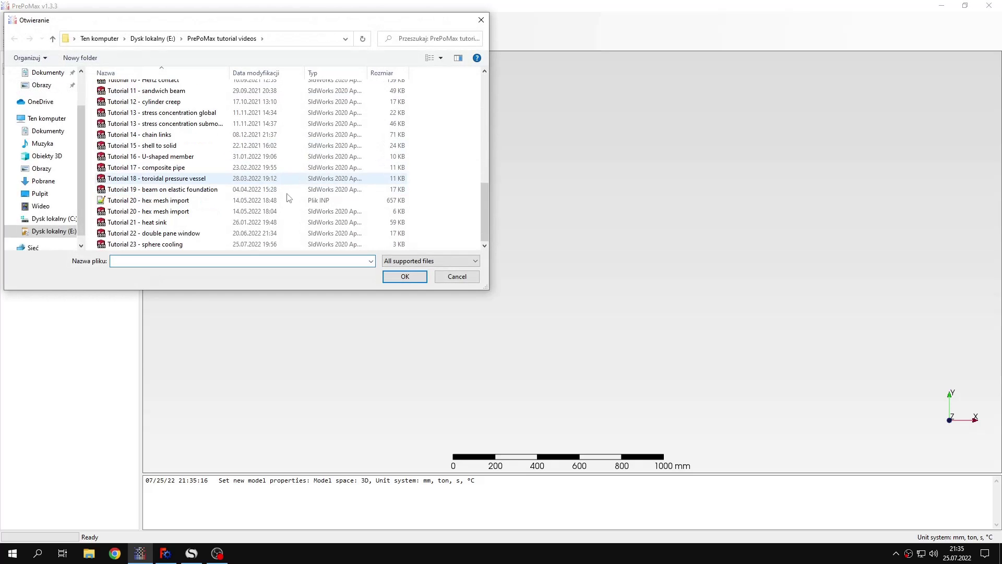
left_click(191, 244)
left_click(386, 277)
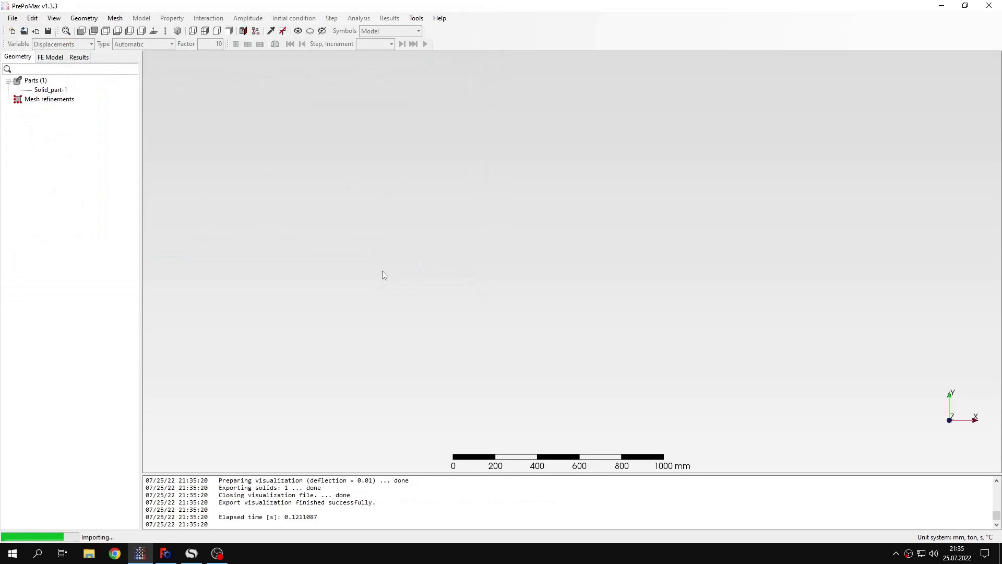
middle_click_drag(464, 288, 478, 298)
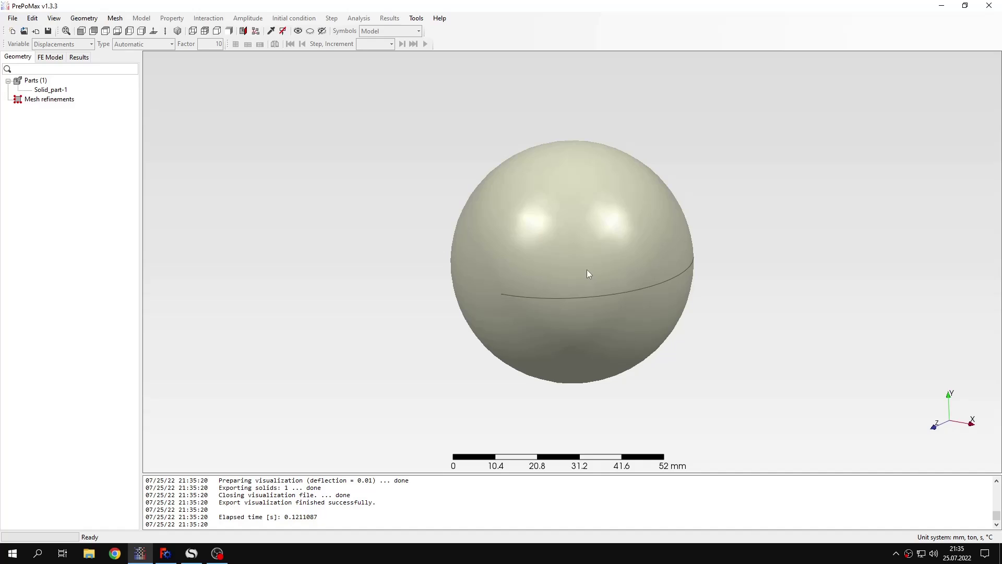
scroll(601, 266, "up", 2)
mouse_move(540, 286)
middle_mouse_down()
mouse_move(578, 242)
mouse_move(554, 275)
middle_mouse_up()
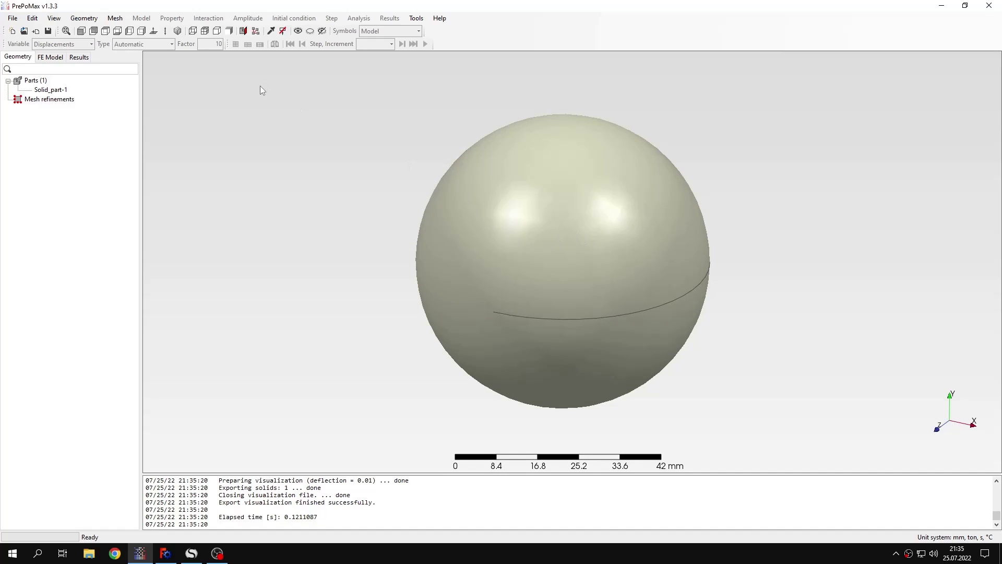
Change Solid_part-1's max element size from 5.2 to 2 mm and generate the sphere mesh.
left_click(114, 18)
left_click(129, 29)
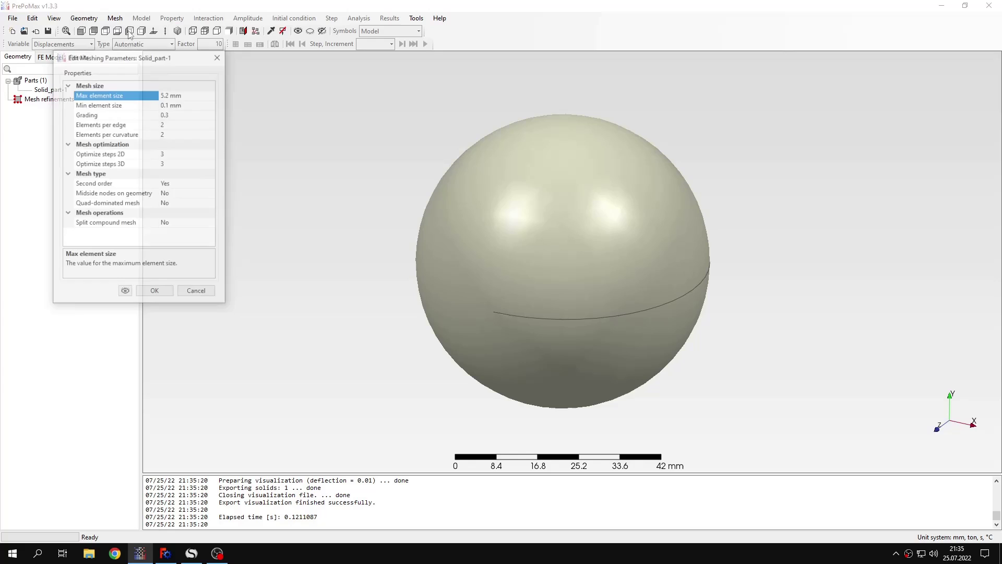
left_click_drag(169, 95, 158, 96)
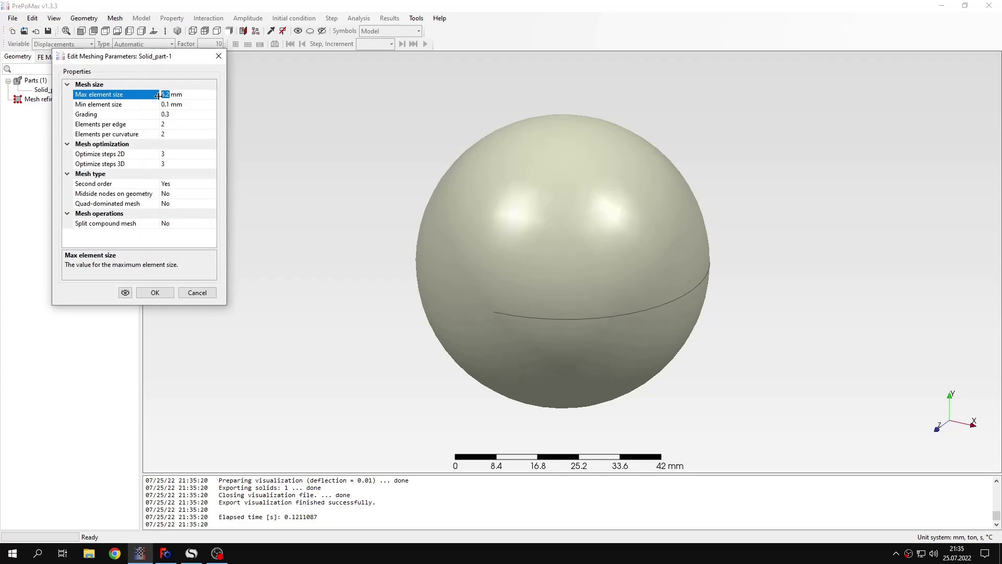
type("2")
left_click(162, 295)
left_click(115, 18)
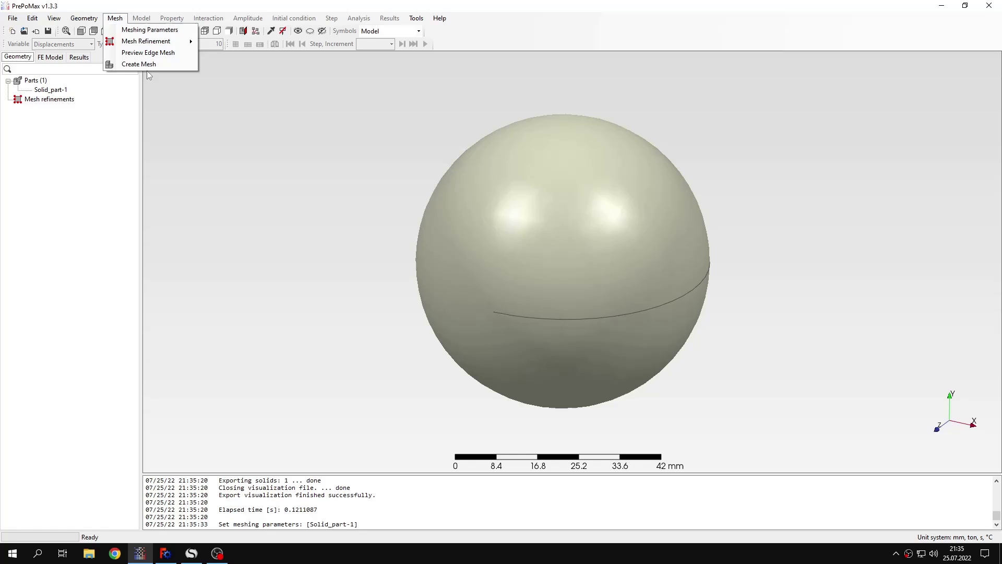
left_click(140, 64)
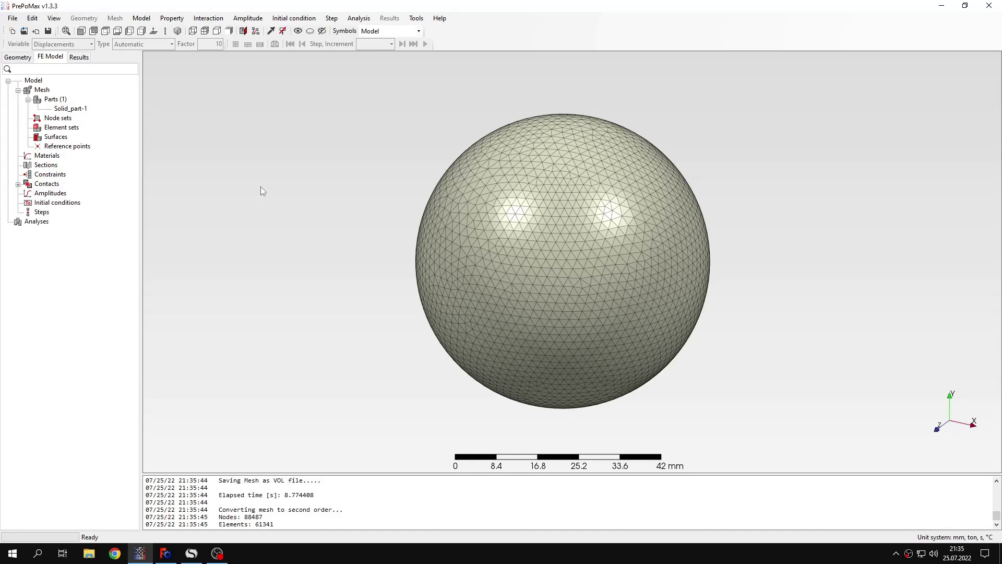
Start a new material and name it Steel.
left_click(58, 156)
double_click(59, 156)
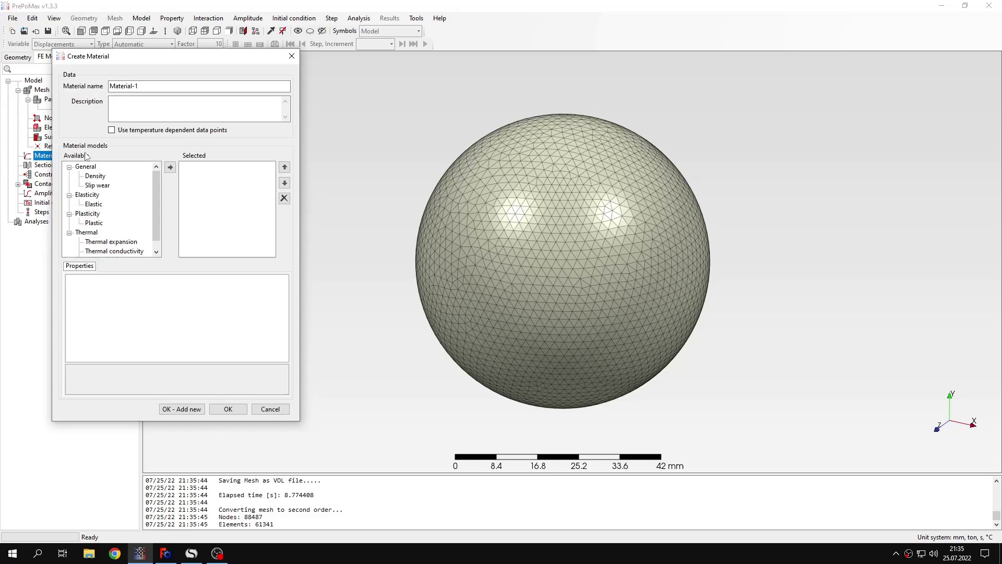
left_click_drag(174, 56, 284, 72)
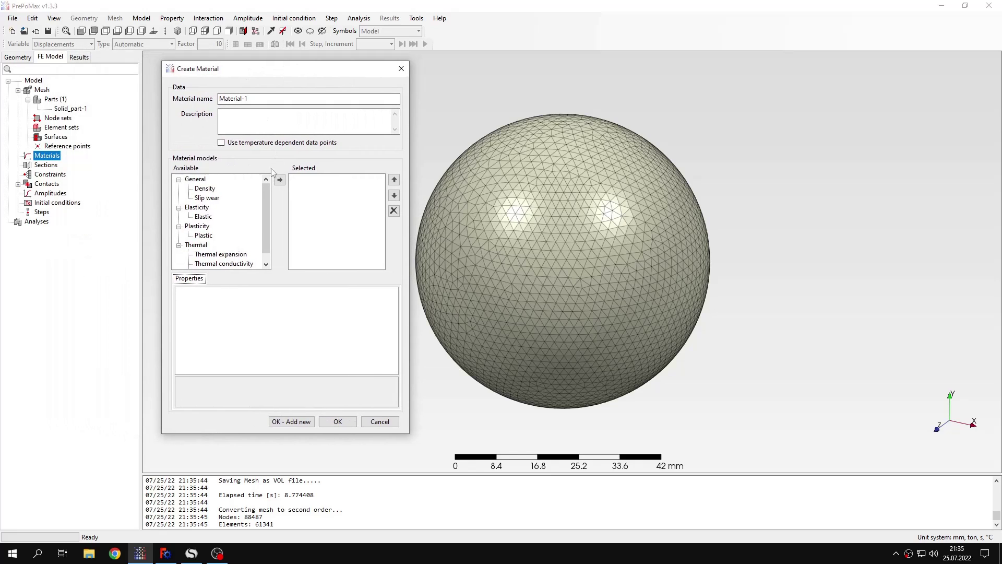
double_click(221, 101)
type("St")
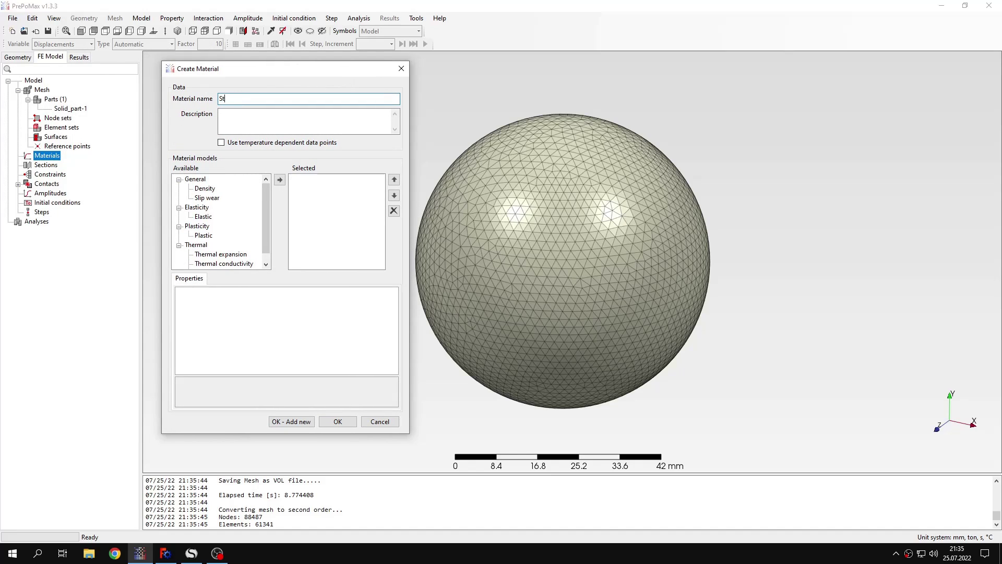
type("eel")
Add Density, Specific heat and Thermal conductivity models to the Steel material.
left_click(212, 190)
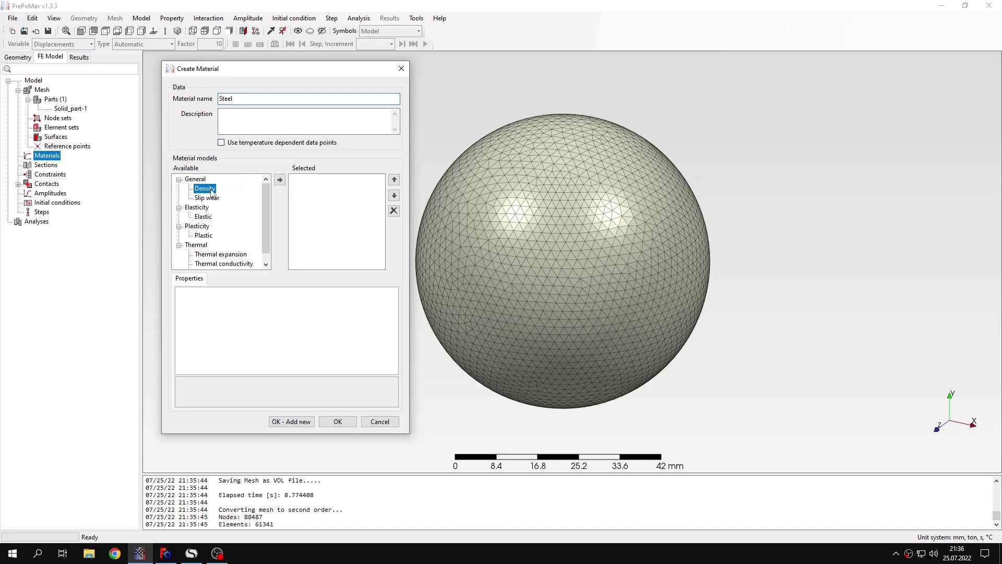
left_click(280, 180)
scroll(236, 256, "down", 1)
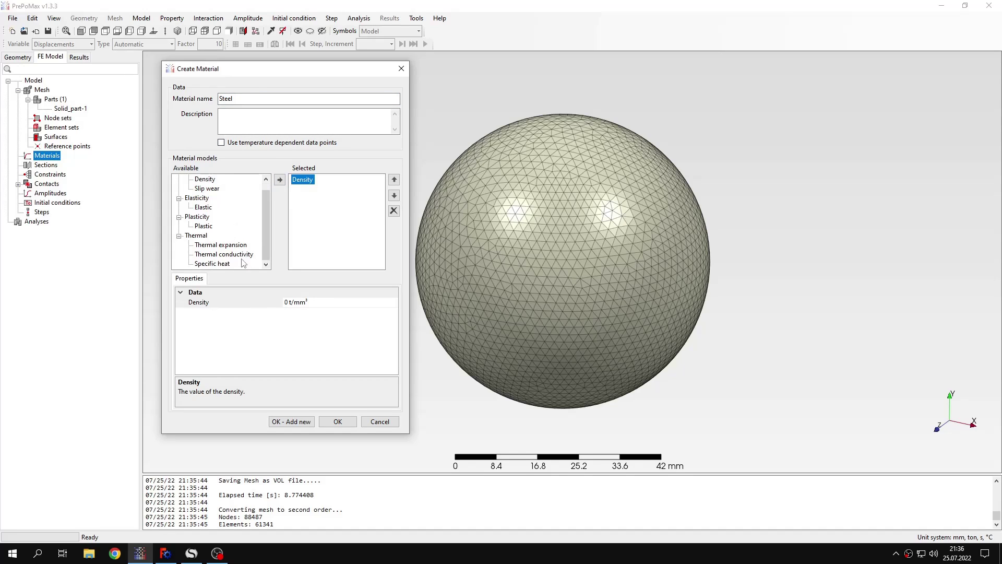
left_click(212, 264)
left_click(280, 180)
left_click(229, 245)
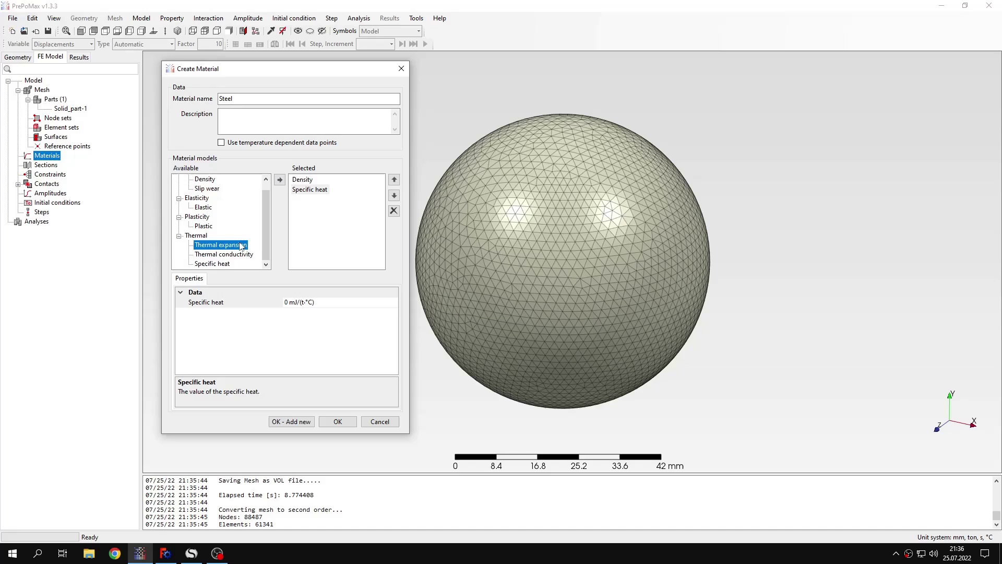
left_click(245, 254)
left_click(281, 180)
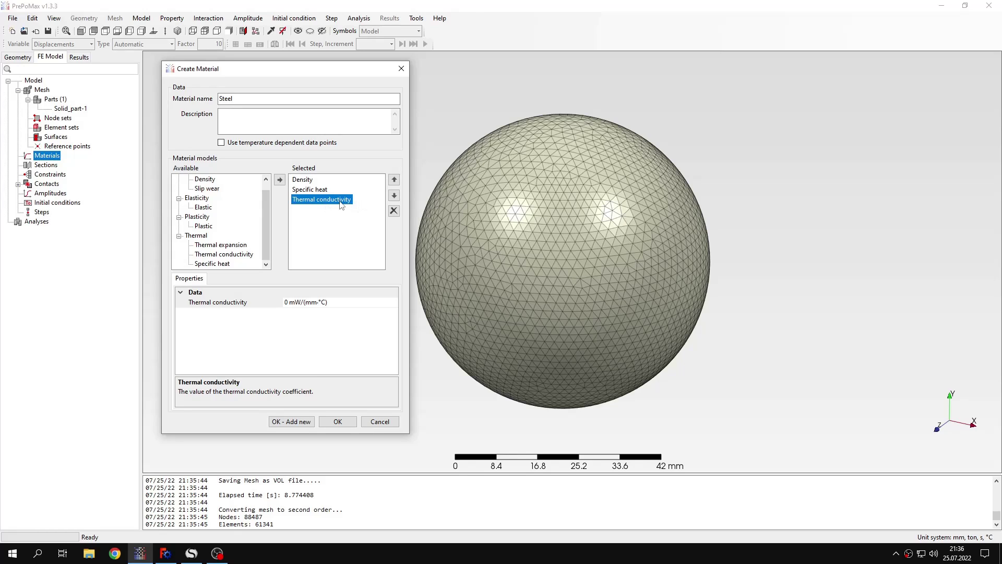
Review the Specific heat and Density properties, then consult the SMath Studio hand calculation.
left_click(311, 191)
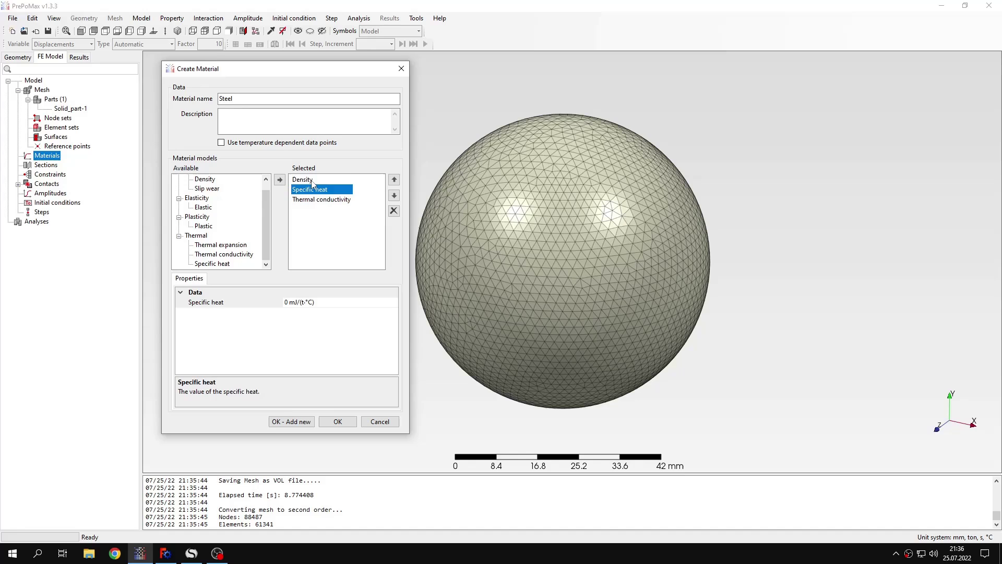
left_click(313, 180)
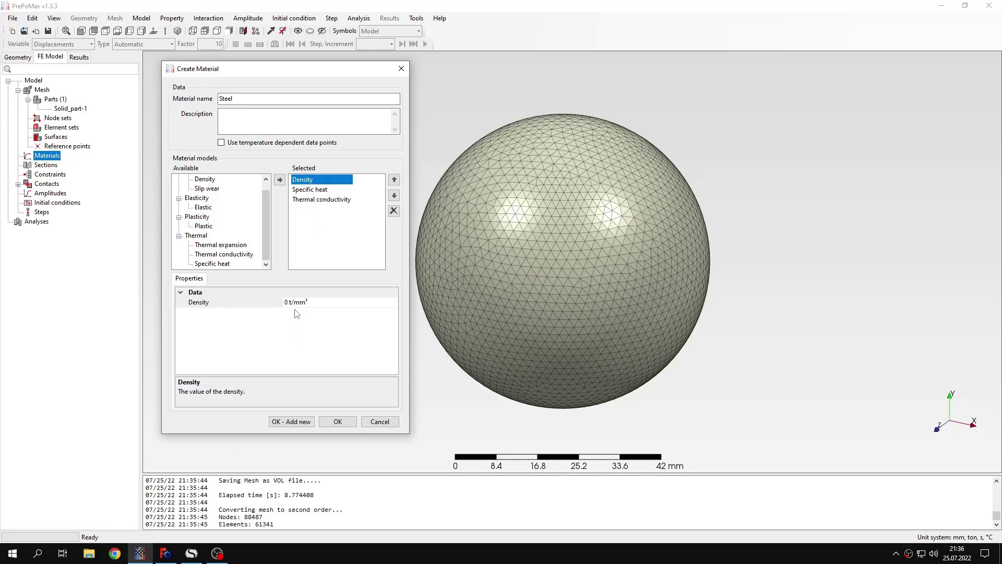
left_click(191, 553)
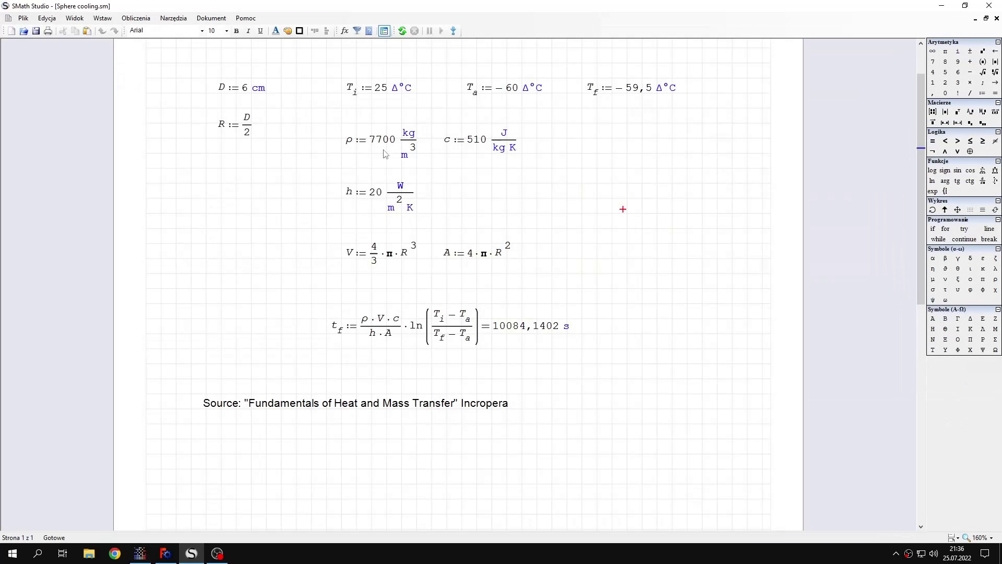
Enter a steel density of 7.7e-9 in the material definition.
mouse_move(487, 150)
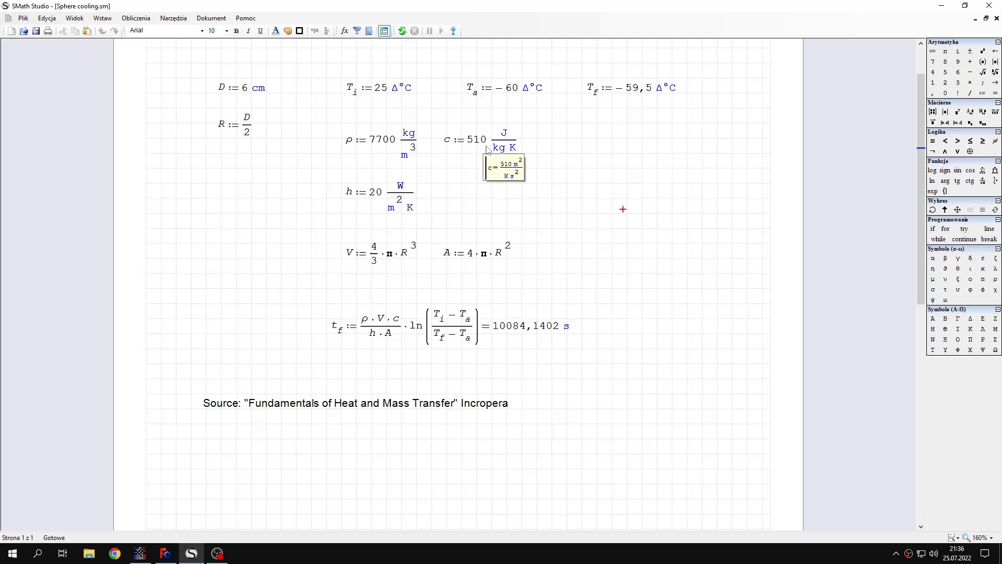
mouse_move(412, 136)
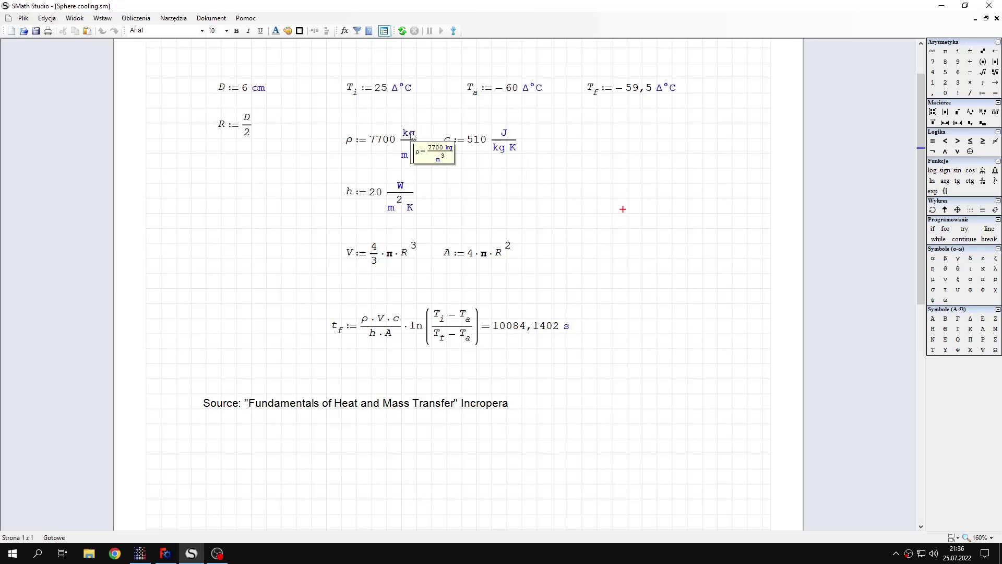
left_click(198, 551)
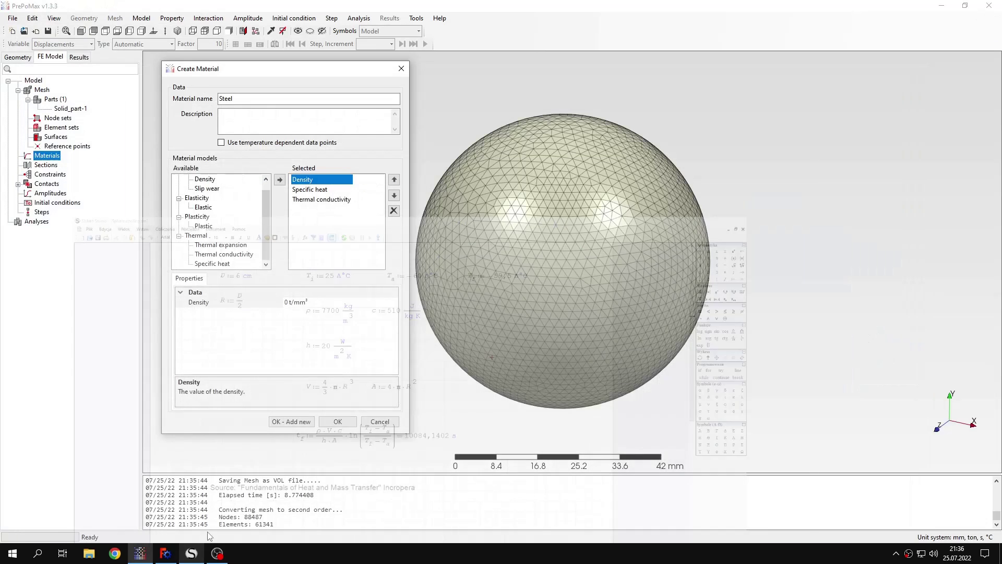
left_click(286, 303)
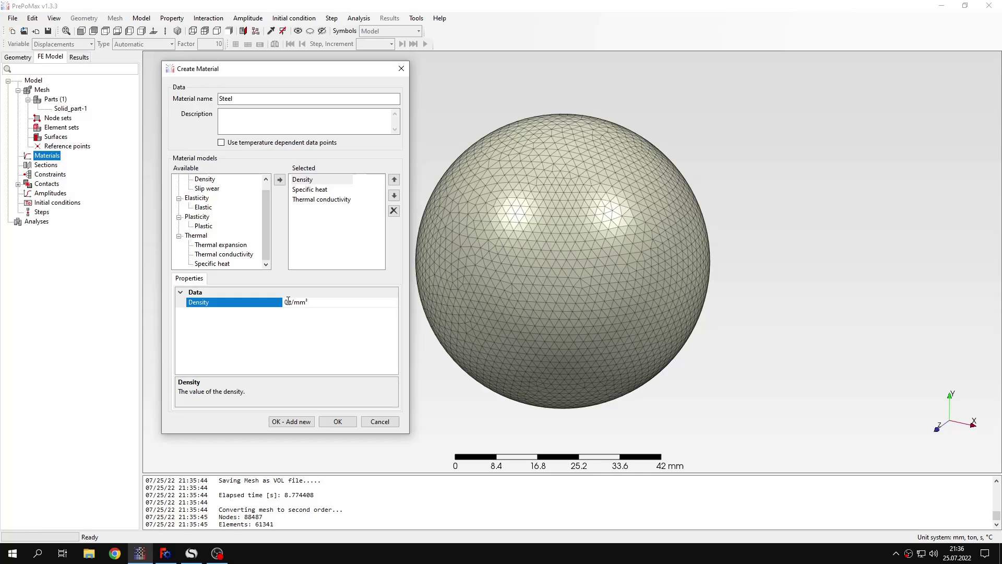
key("BackSpace")
type("7.7r")
key("BackSpace")
type("e-9")
Set the specific heat to 5.1e8 and review the thermal conductivity value.
left_click(324, 190)
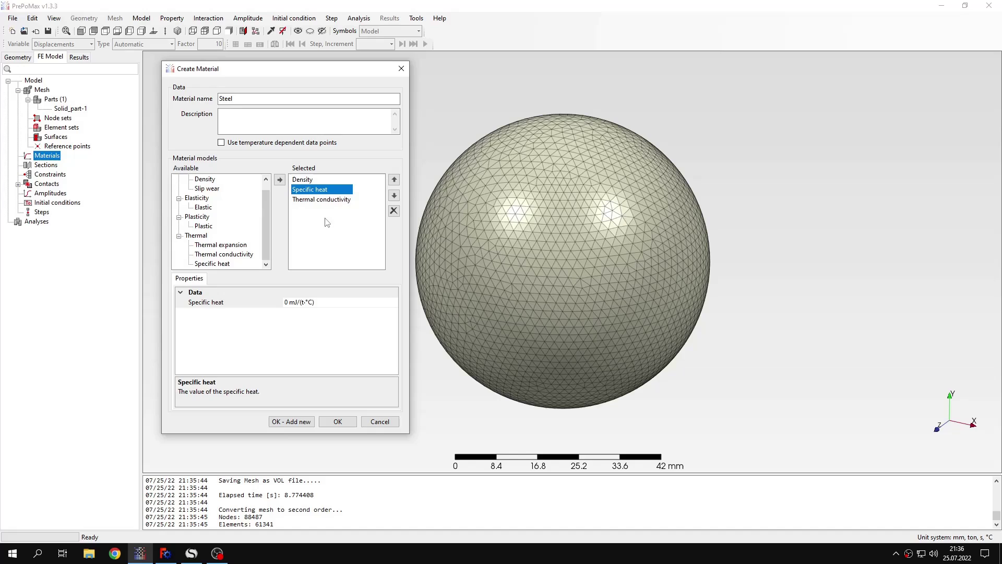
left_click(288, 305)
key("BackSpace")
type("5.1e8")
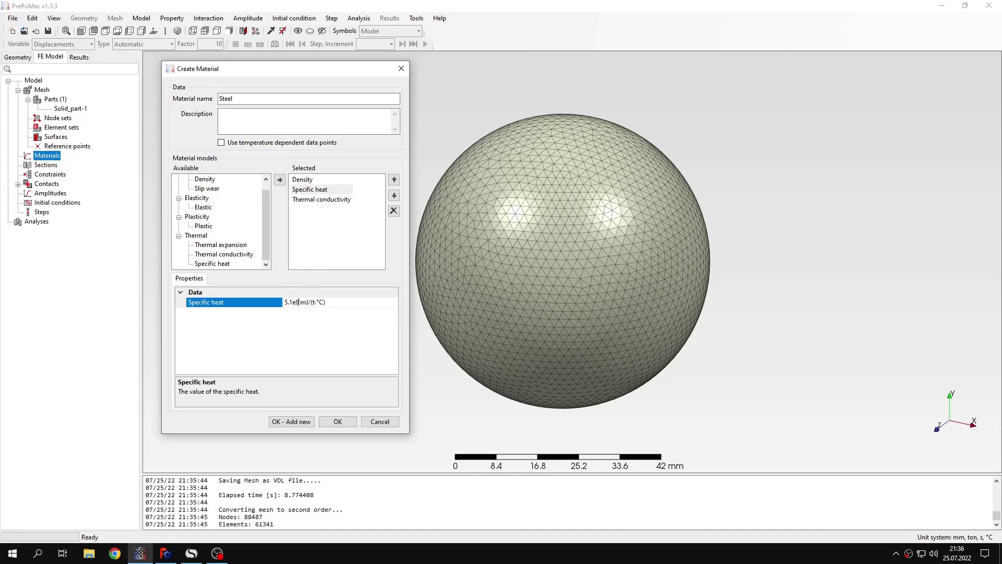
left_click(337, 201)
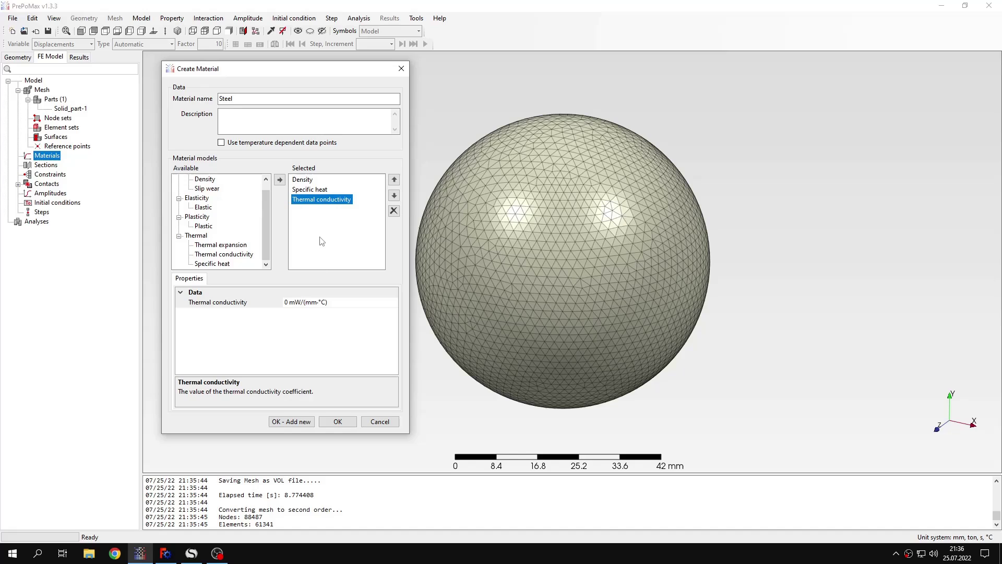
left_click(288, 304)
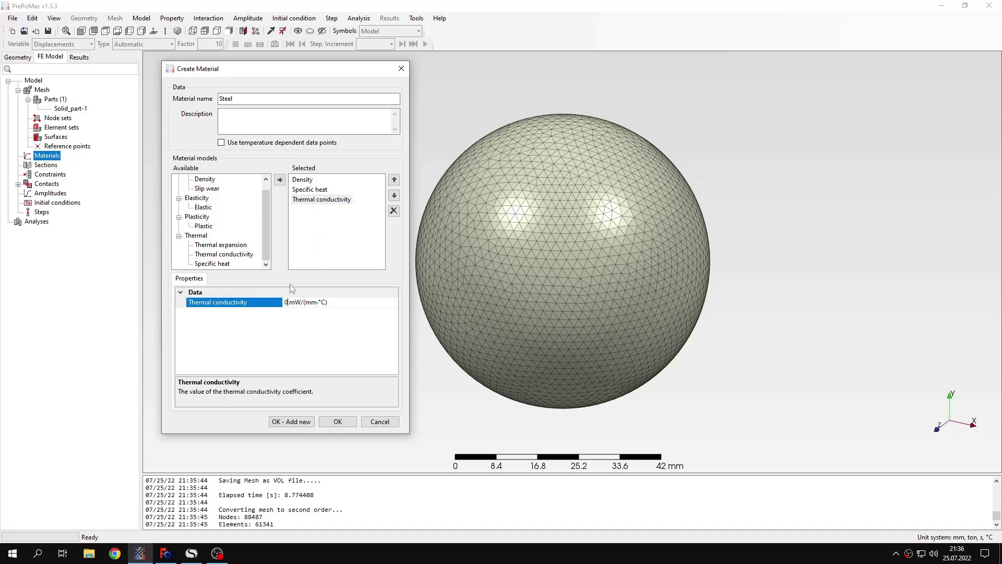
left_click(318, 191)
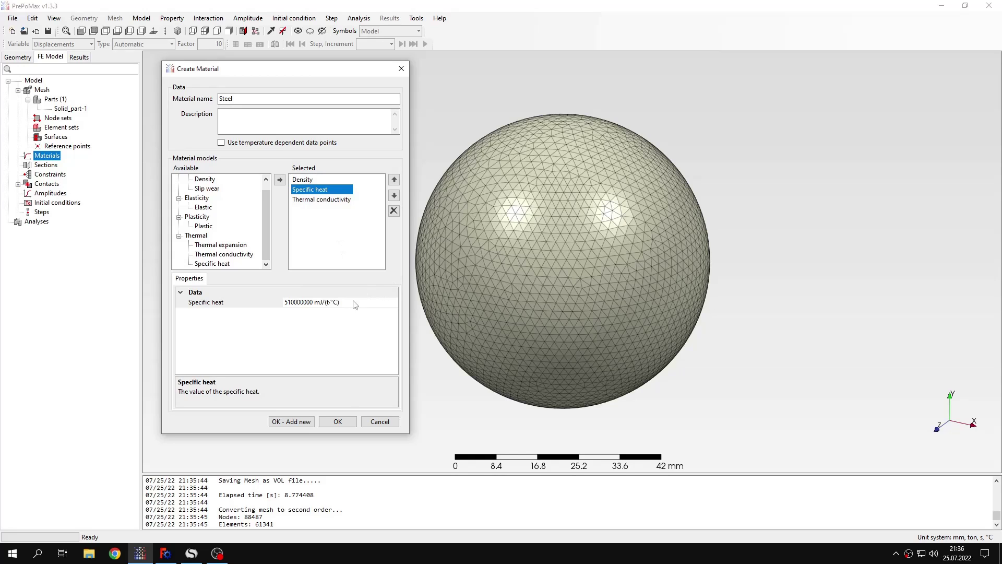
Save the Steel material and create a solid section named Steel assigned to the sphere.
left_click(342, 421)
double_click(46, 174)
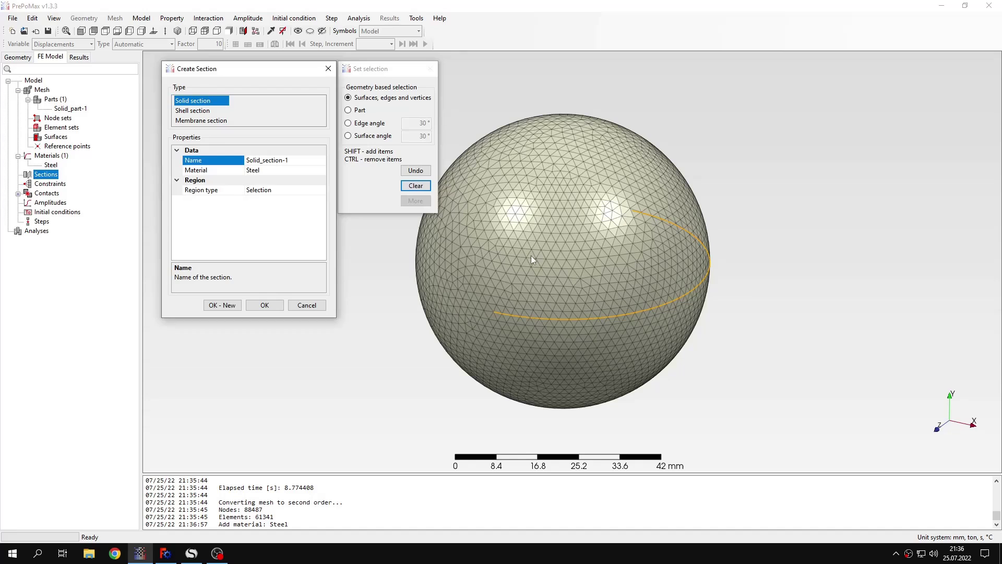
left_click(531, 255)
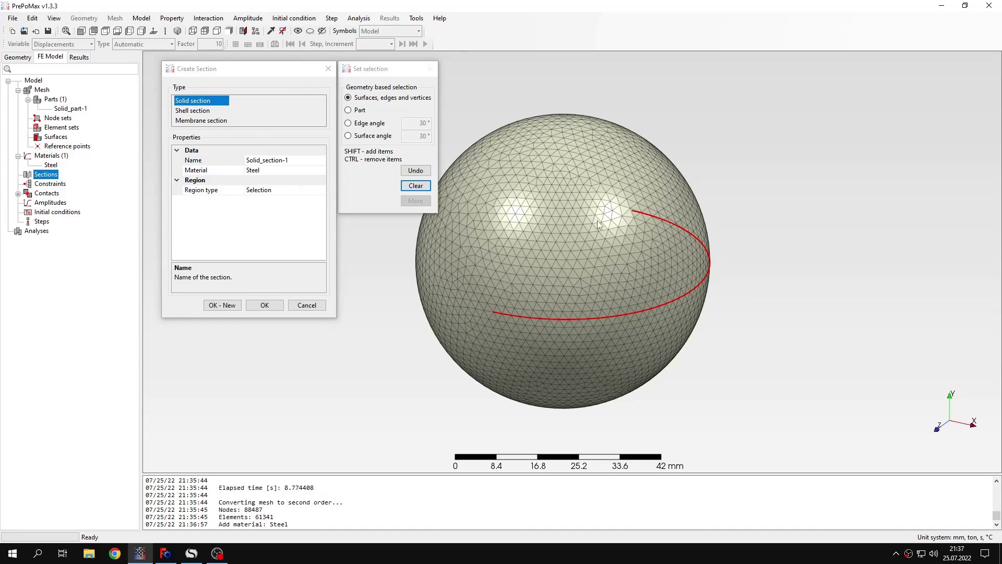
left_click(305, 160)
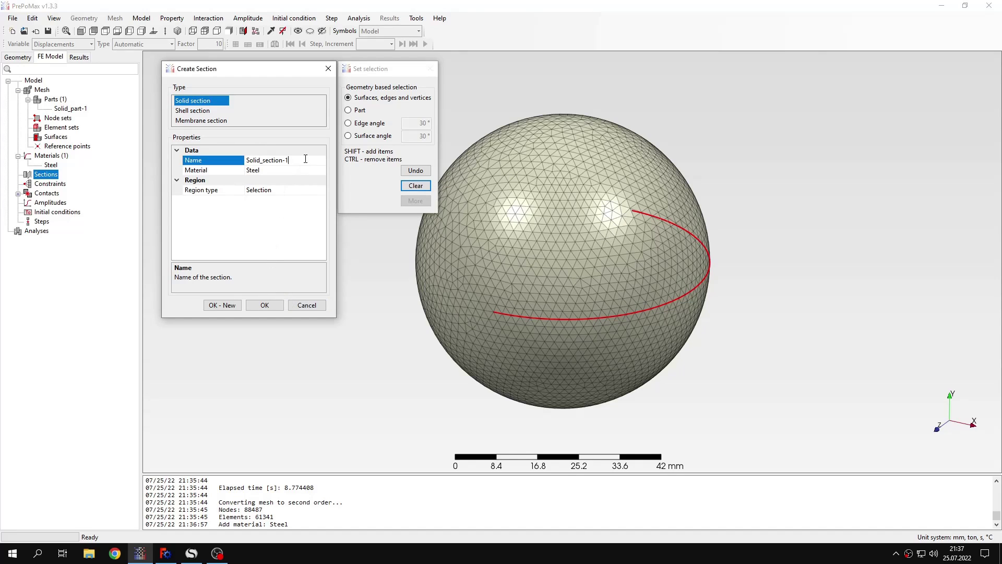
key("ctrl+a")
type("Steel")
left_click(265, 305)
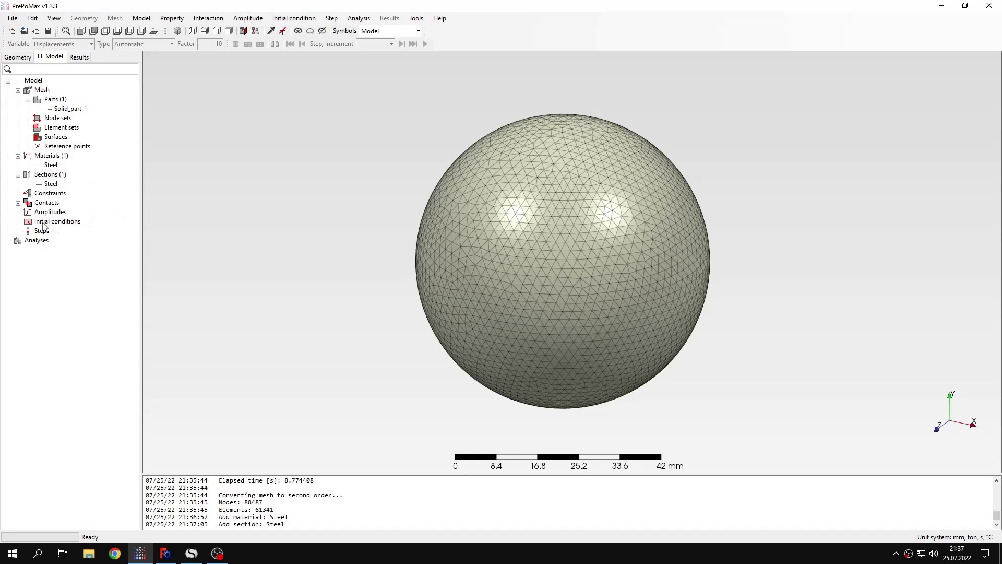
Create initial condition Temperature-1 at 25 °C applied to all sphere nodes.
double_click(59, 222)
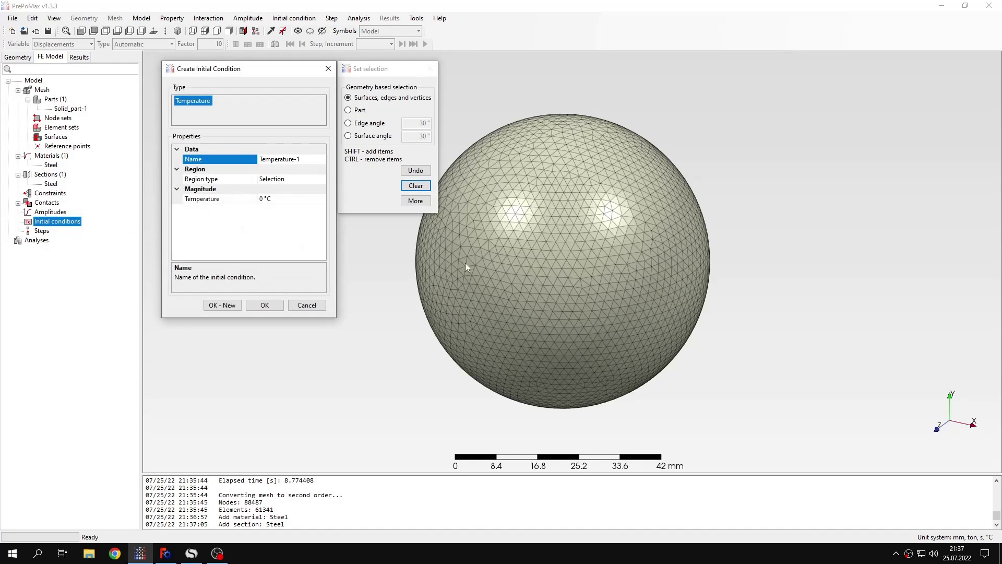
middle_click_drag(550, 264, 631, 262)
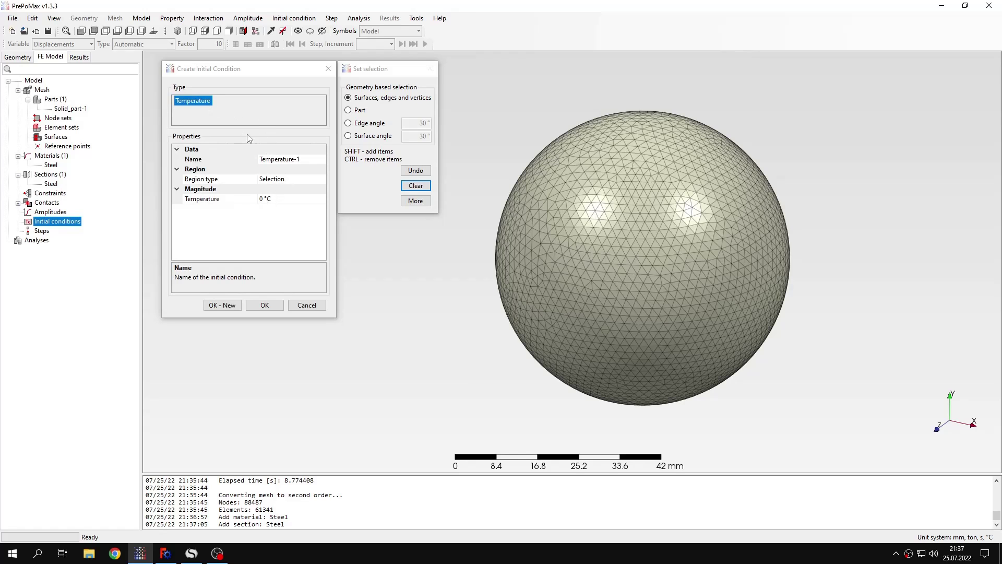
left_click(191, 553)
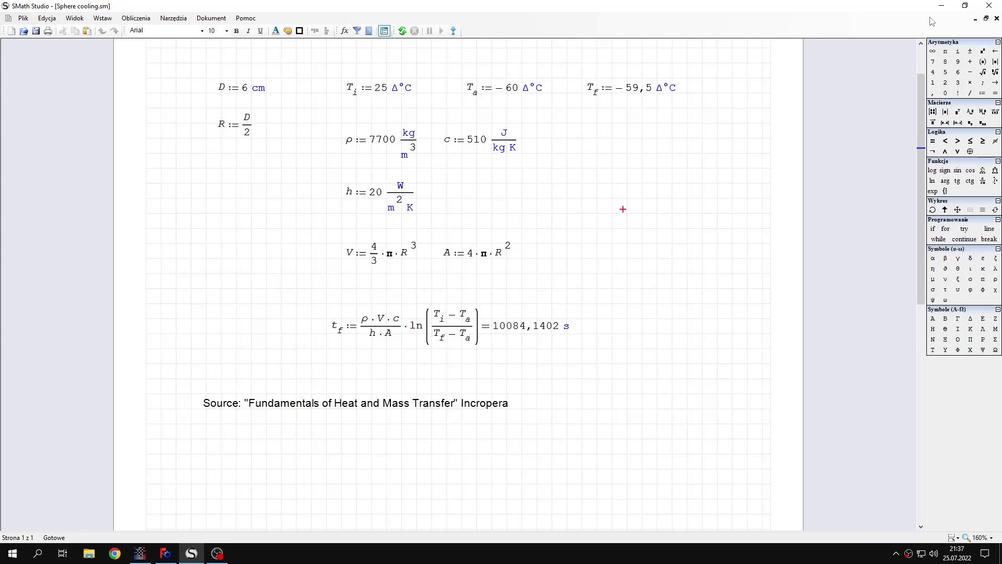
left_click(941, 5)
left_click(265, 198)
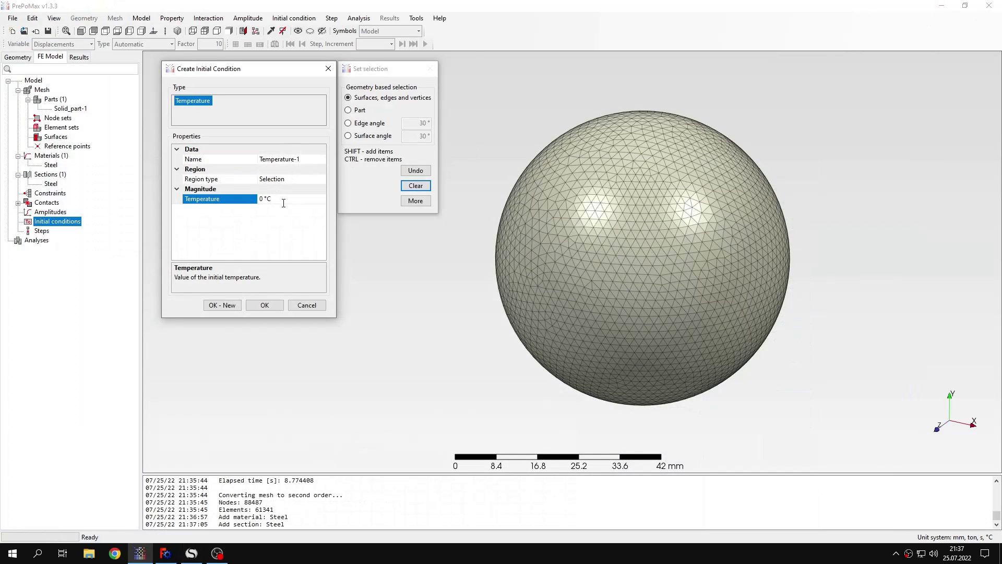
type("25")
left_click_drag(465, 75, 865, 443)
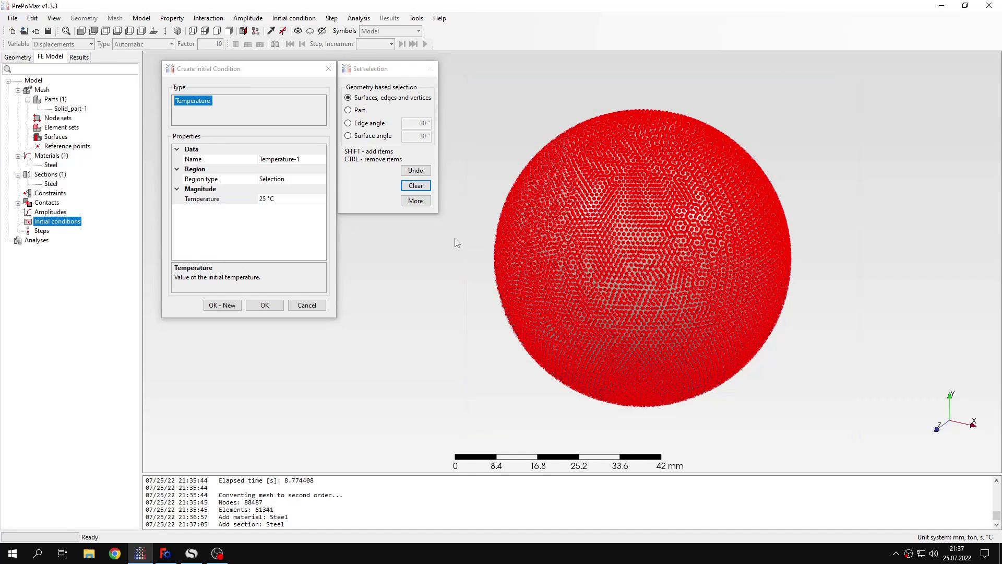
left_click(267, 308)
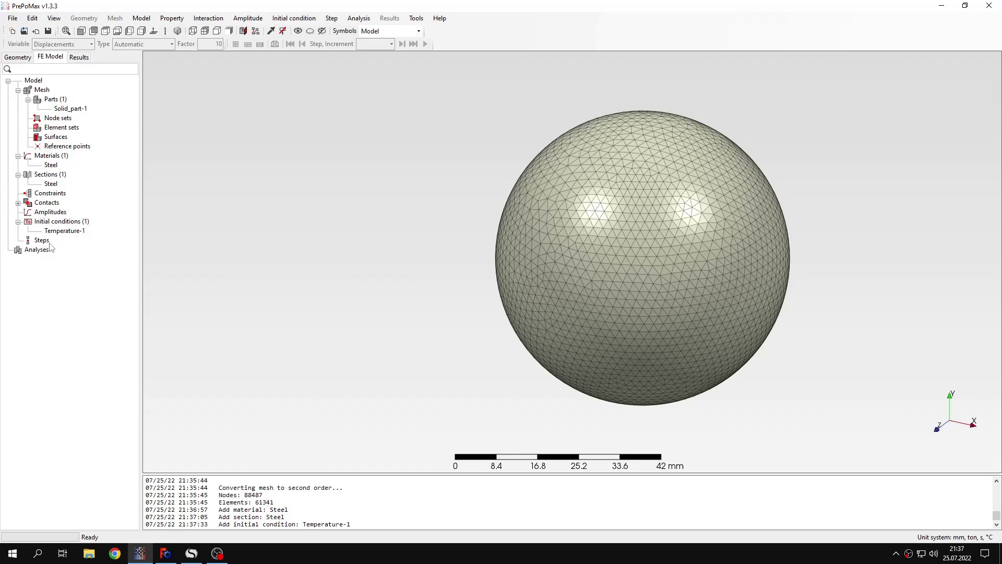
Create a heat transfer step with steady state off and automatic incrementation.
double_click(47, 241)
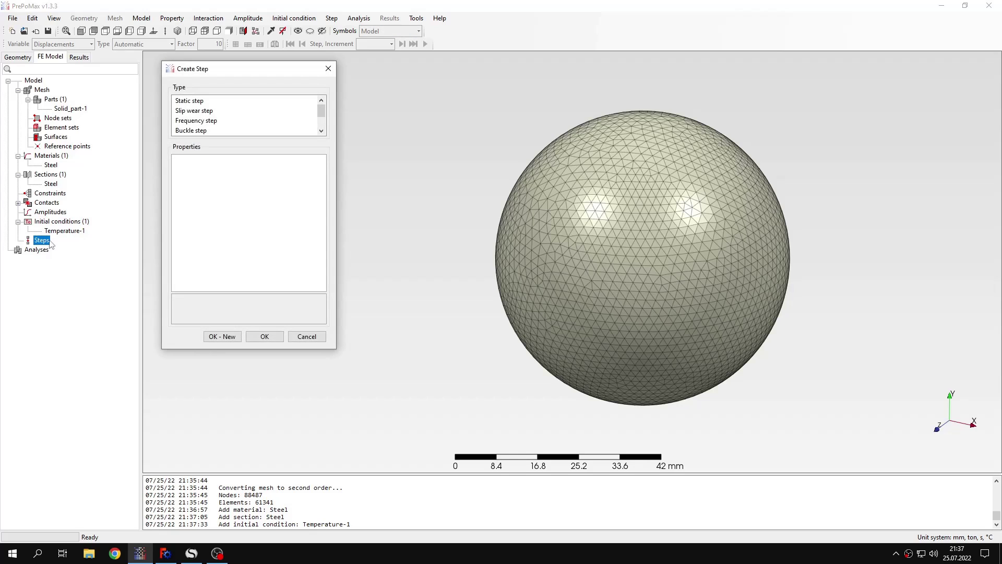
left_click(214, 112)
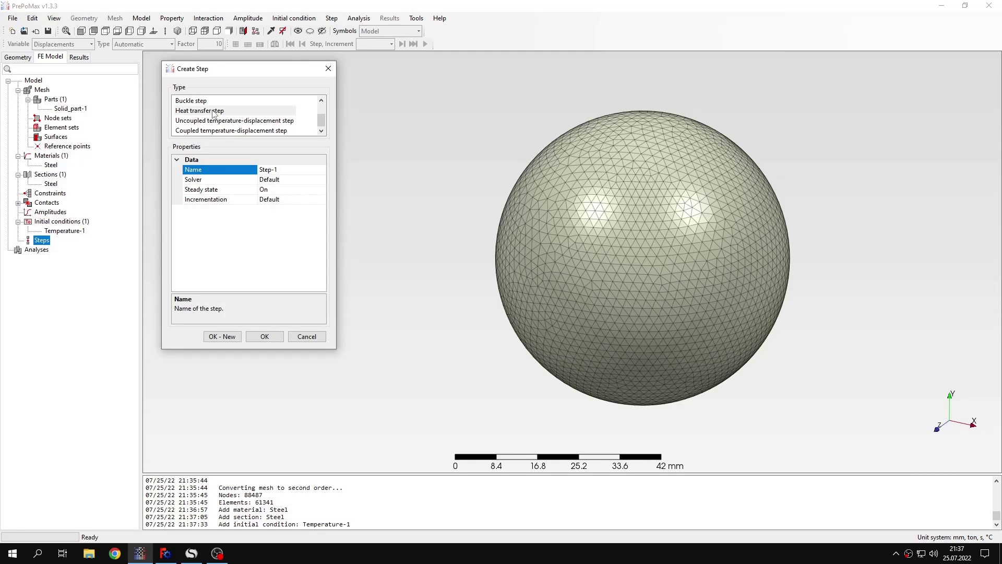
left_click(280, 191)
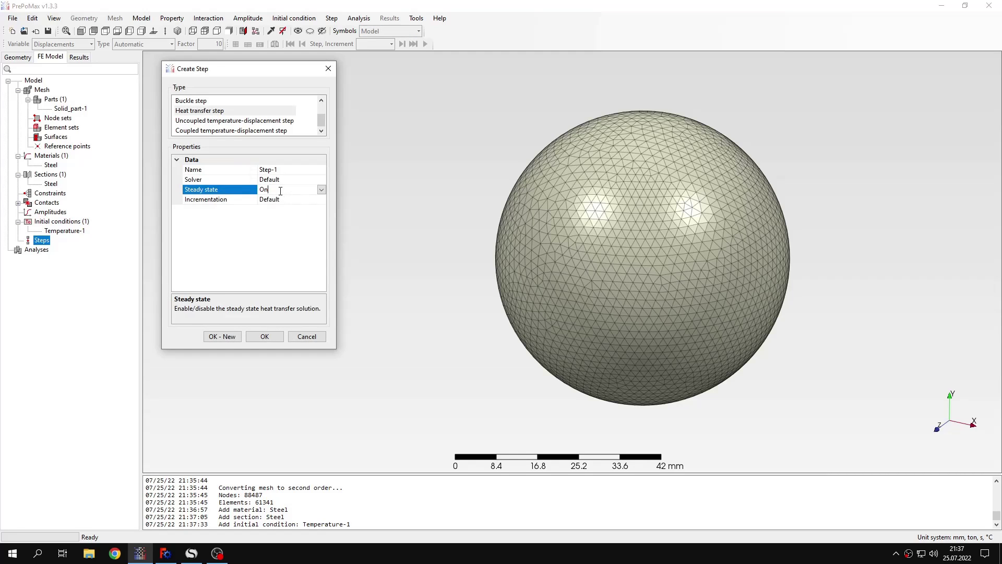
left_click(321, 190)
left_click(276, 209)
left_click(283, 200)
left_click(322, 201)
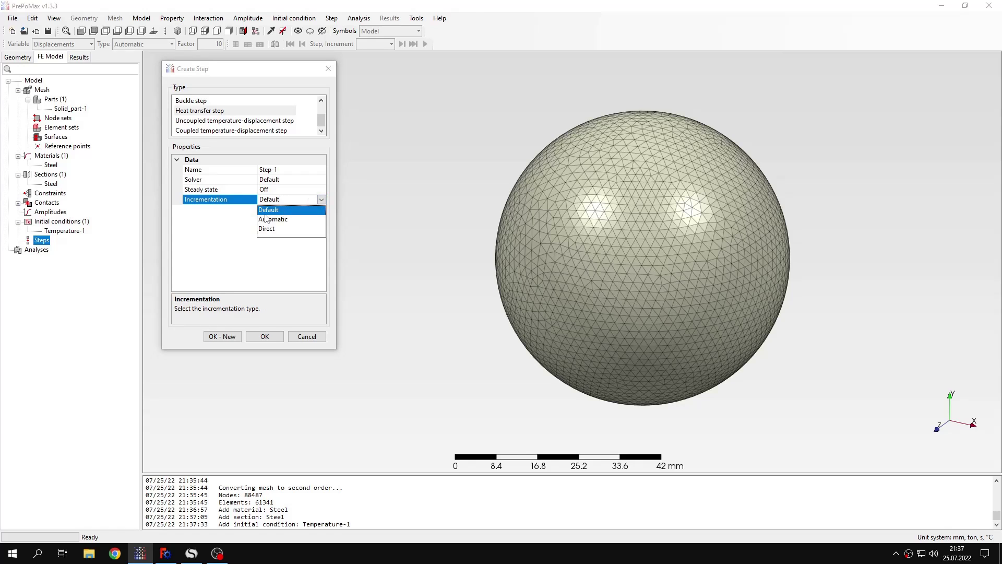
left_click(272, 220)
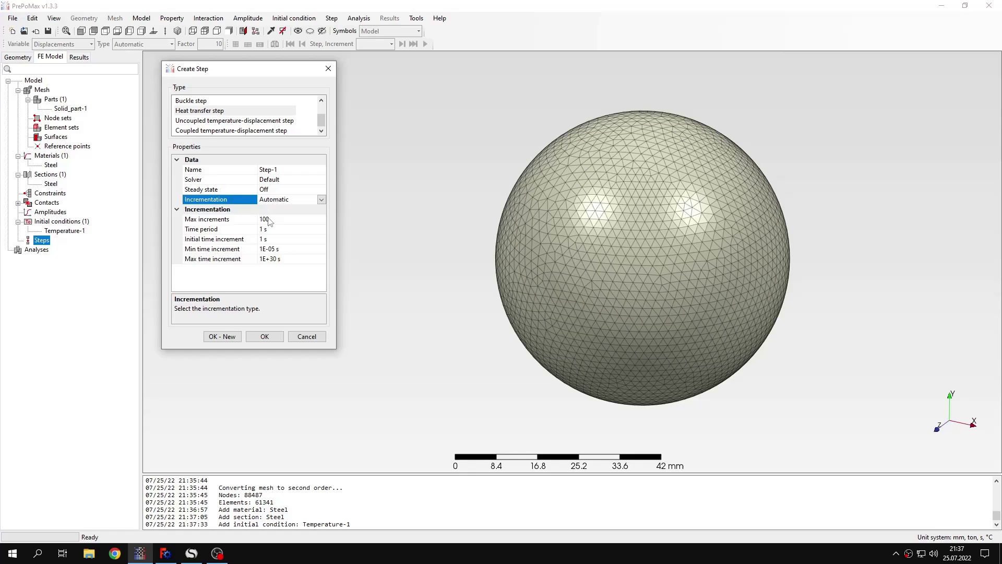
Set 10000 max increments, 20000 s time period, 10 s initial and 100 s maximum increments.
left_click(268, 219)
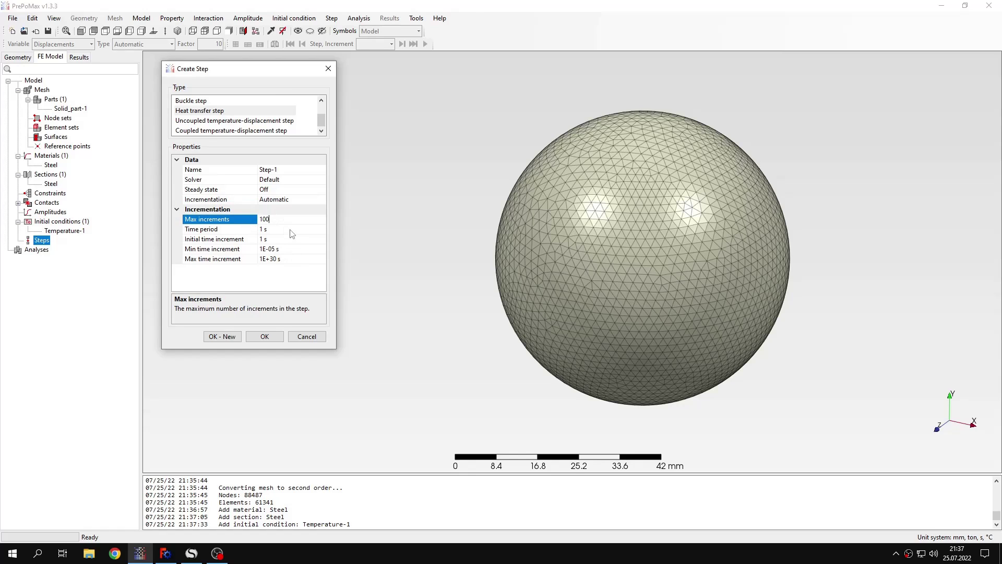
left_click(263, 229)
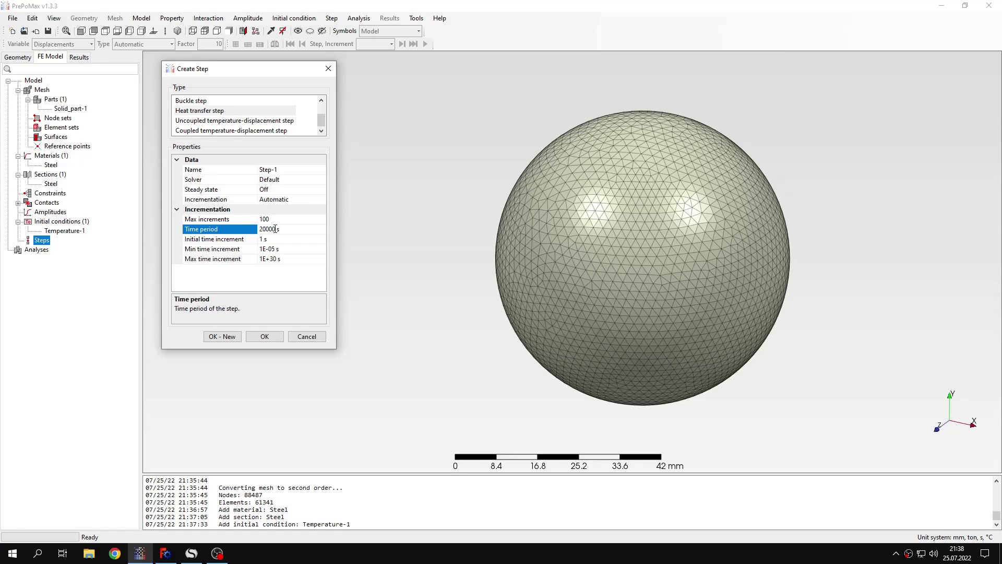
left_click(290, 218)
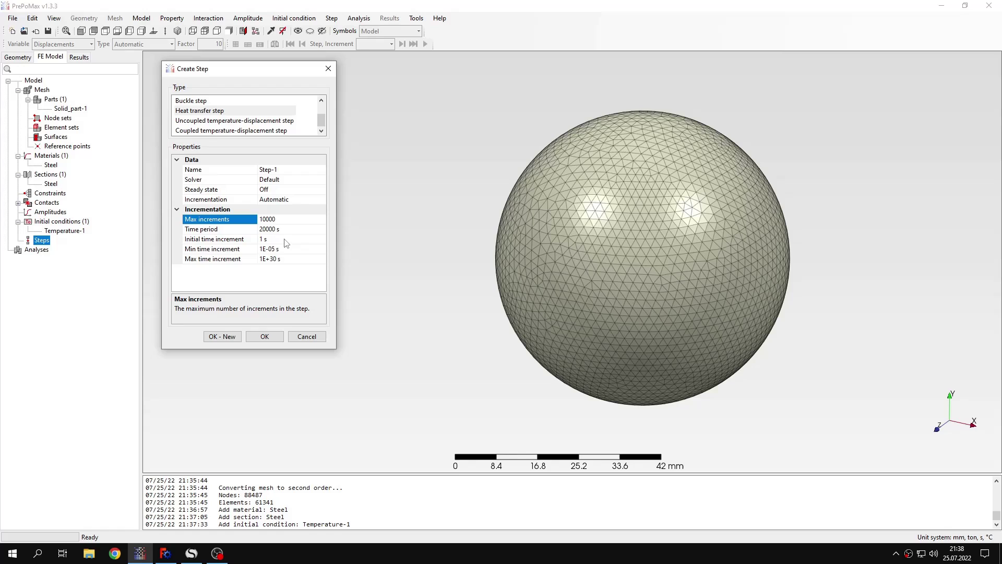
left_click(263, 239)
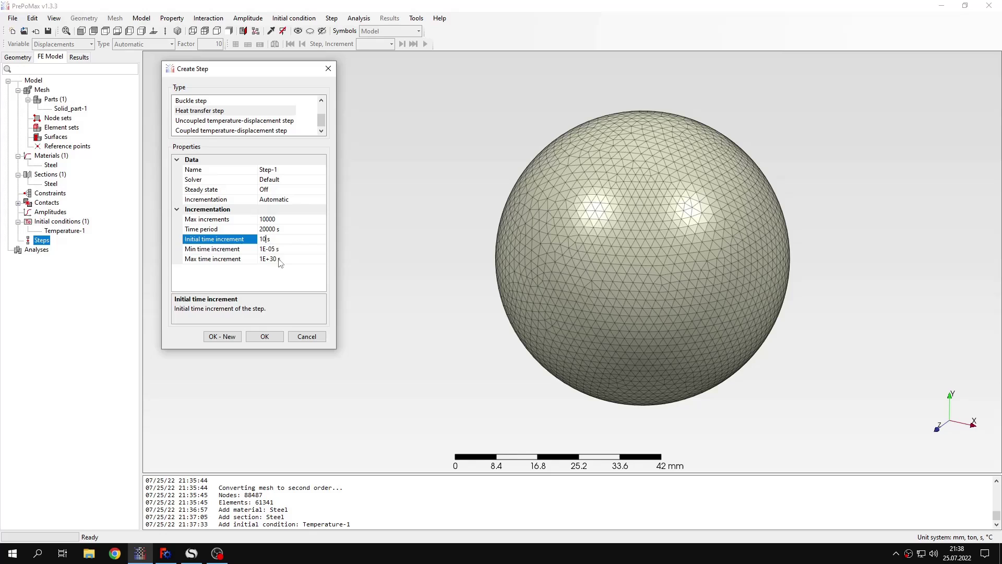
left_click(281, 258)
double_click(277, 259)
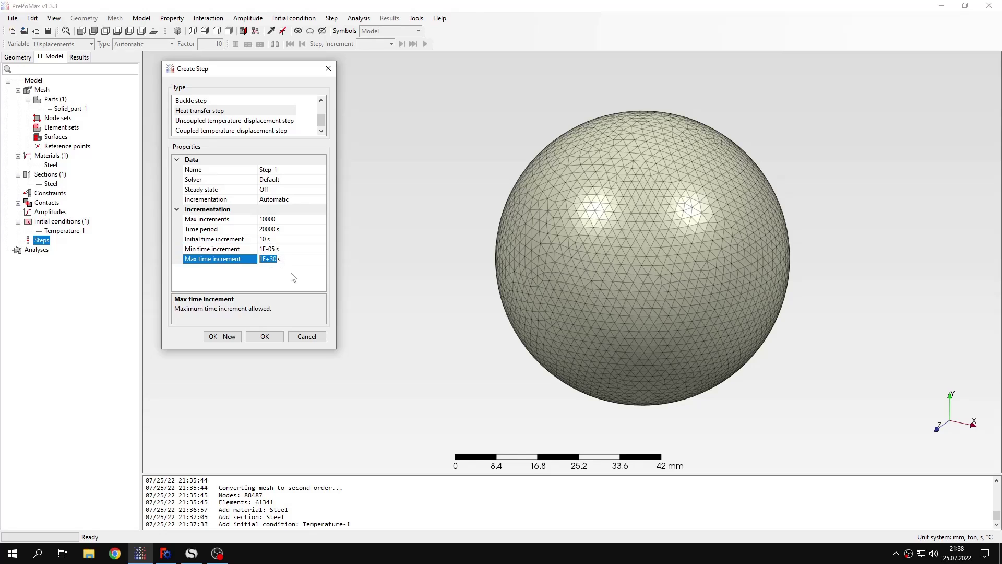
type("1")
left_click(276, 340)
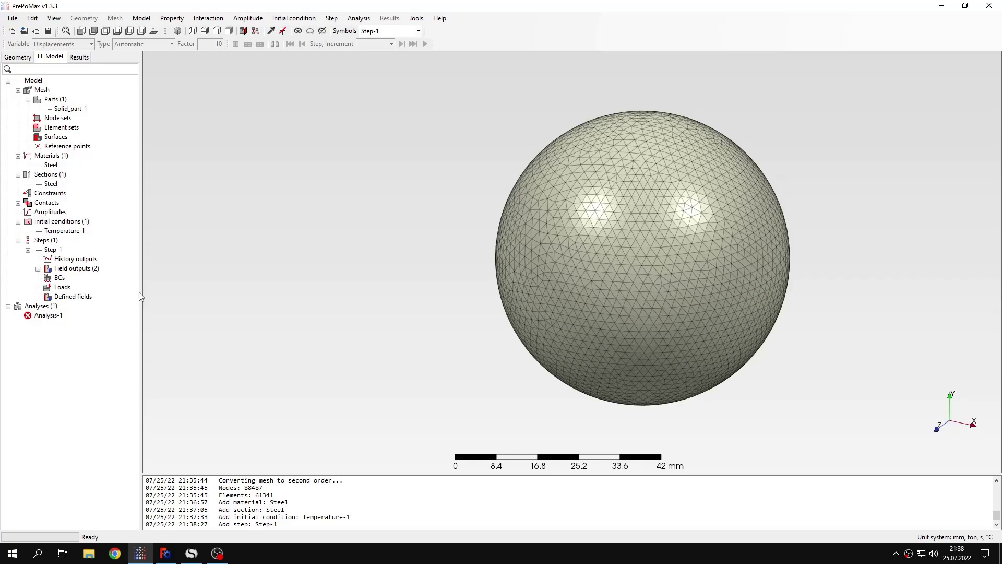
Create a convective film load on the sphere's surface.
left_click(70, 288)
double_click(69, 288)
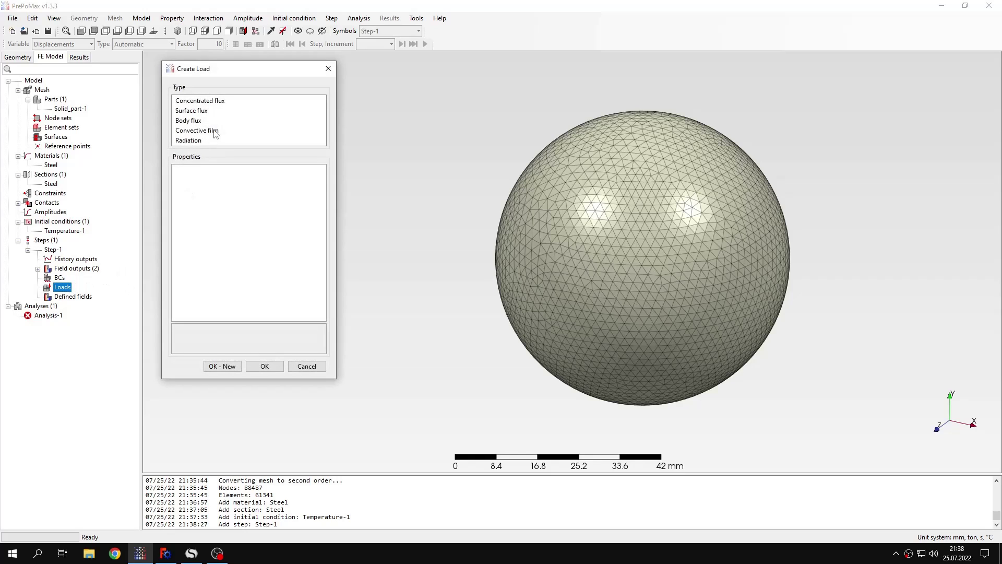
left_click(208, 131)
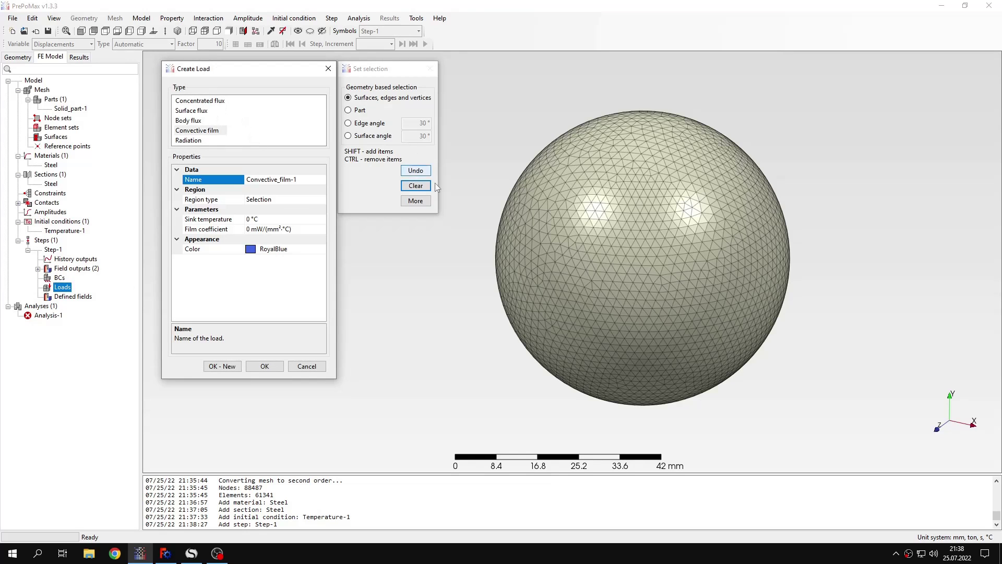
left_click(633, 224)
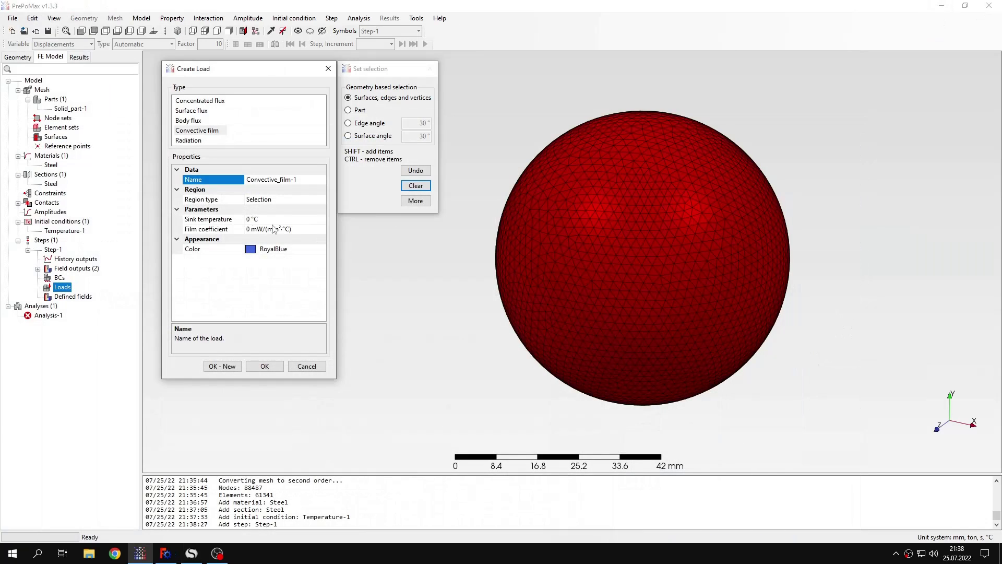
Set the sink temperature to -60 °C and film coefficient to 0.02, then confirm the load.
left_click(251, 218)
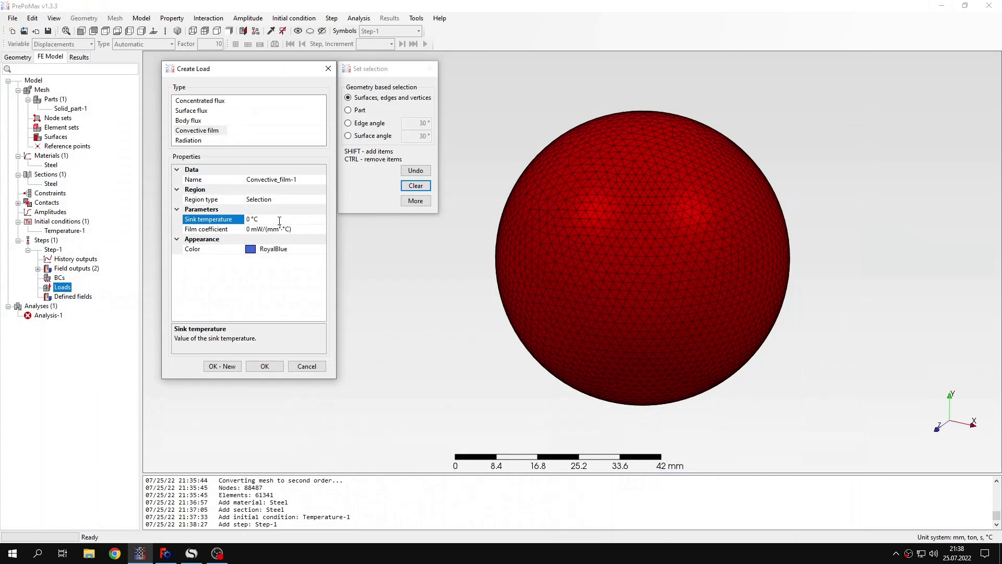
type("-6")
left_click(197, 558)
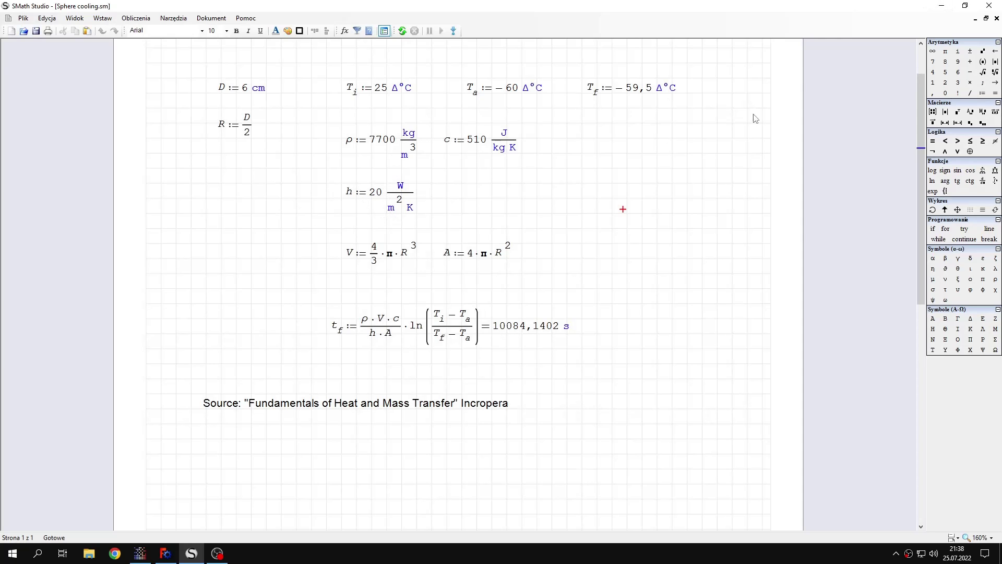
left_click(941, 5)
left_click(252, 231)
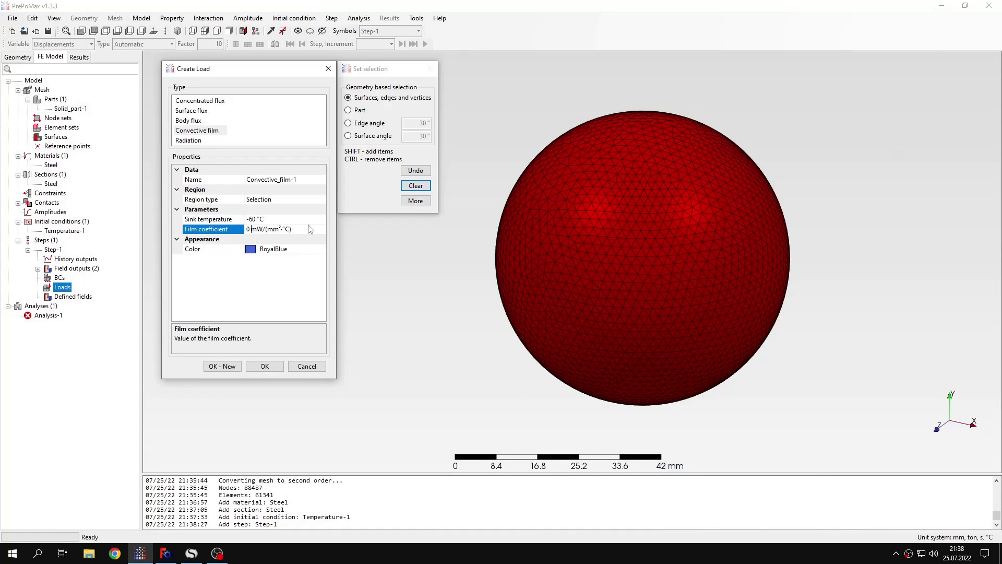
type(".02")
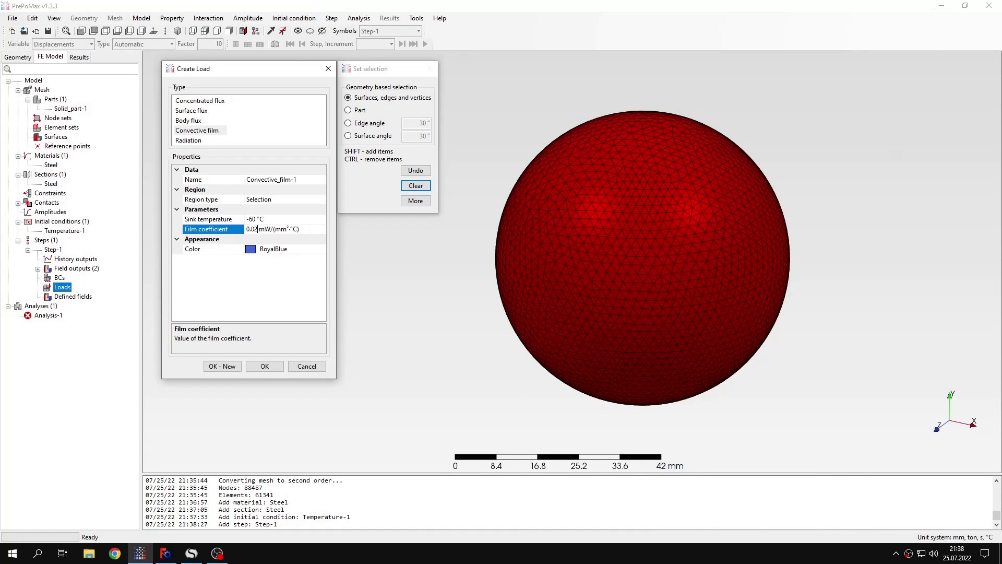
left_click(273, 371)
left_click(236, 192)
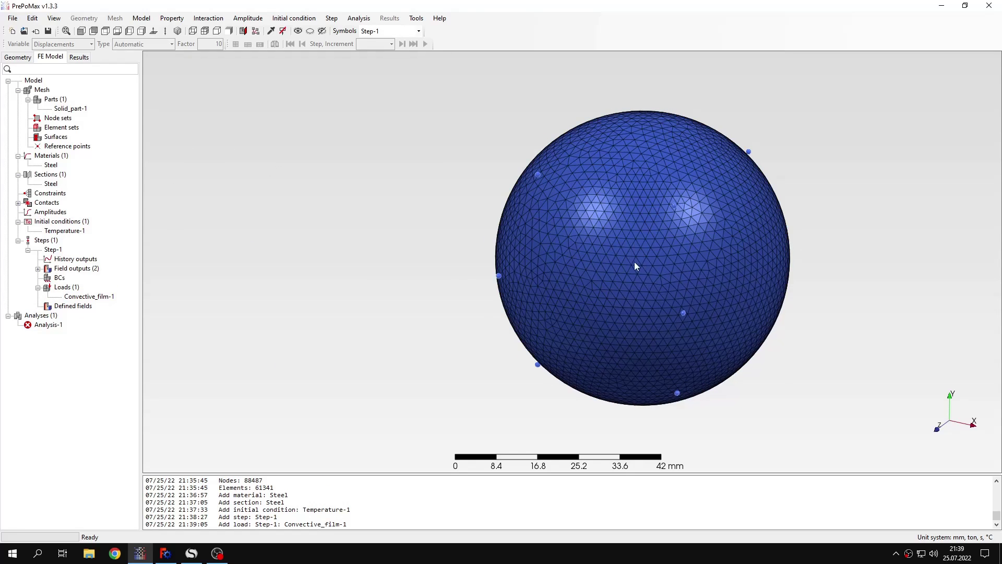
Create a node history output recording only NT, with U removed.
middle_click_drag(635, 266, 391, 260)
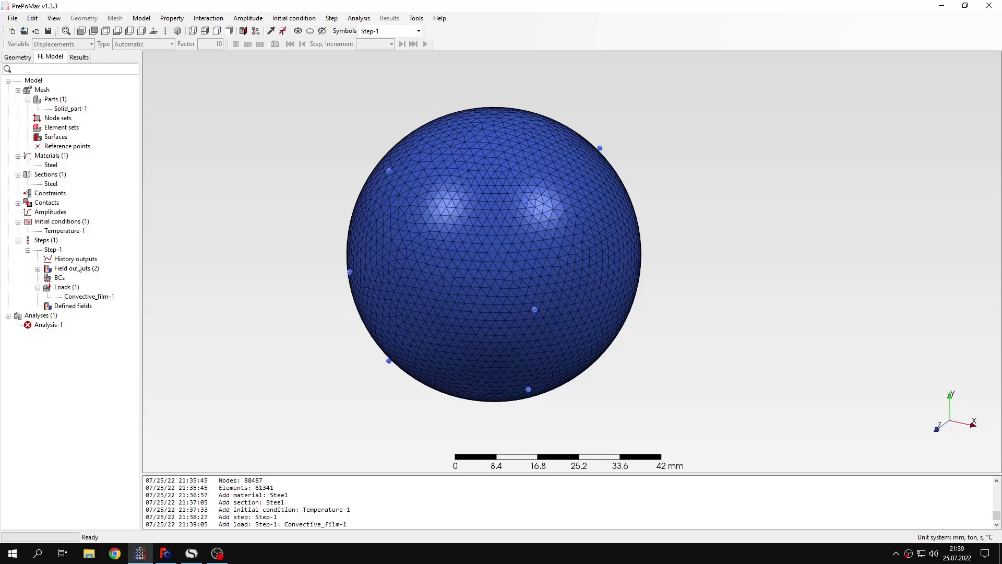
double_click(83, 259)
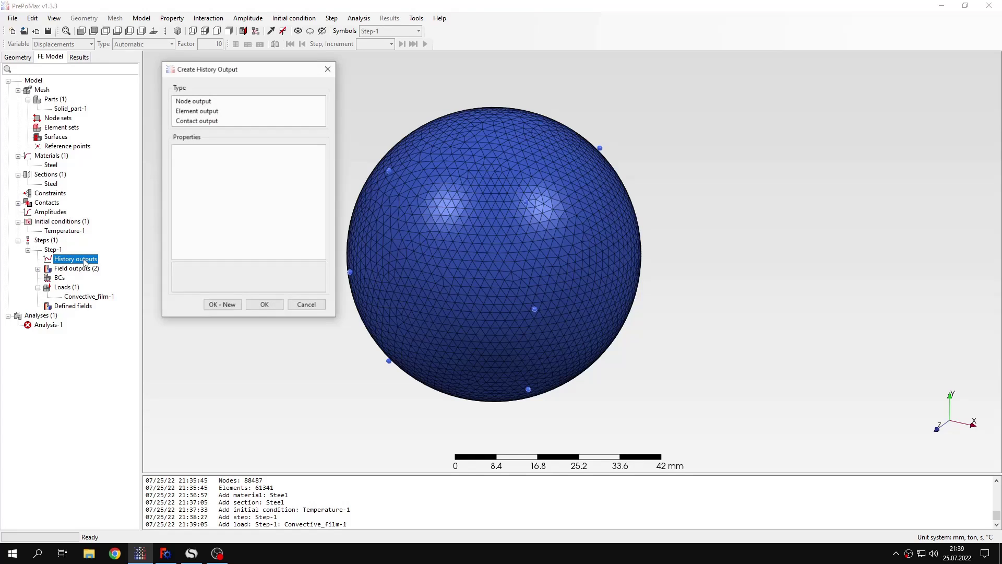
left_click(193, 101)
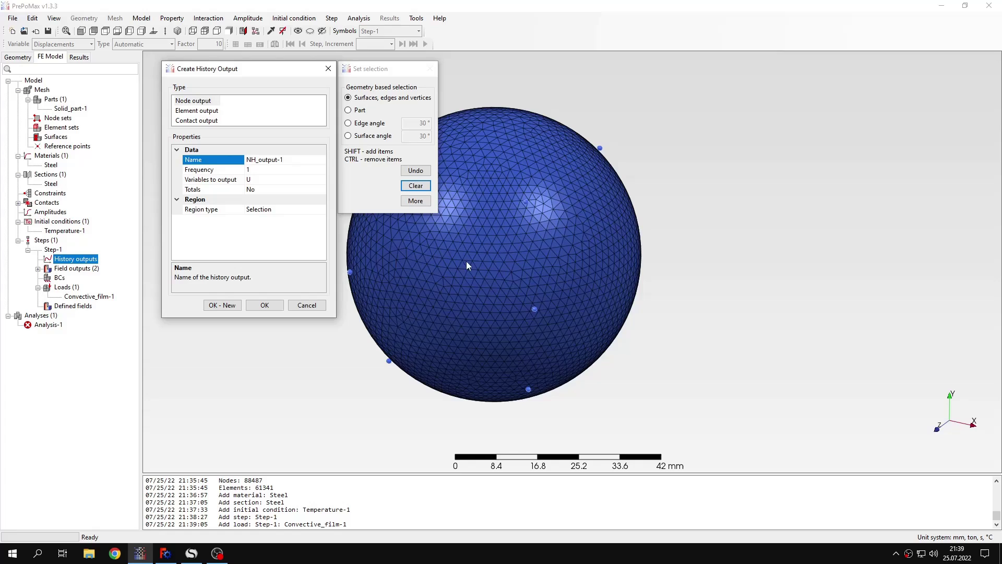
middle_click_drag(466, 261, 628, 253)
left_click(319, 181)
left_click(322, 180)
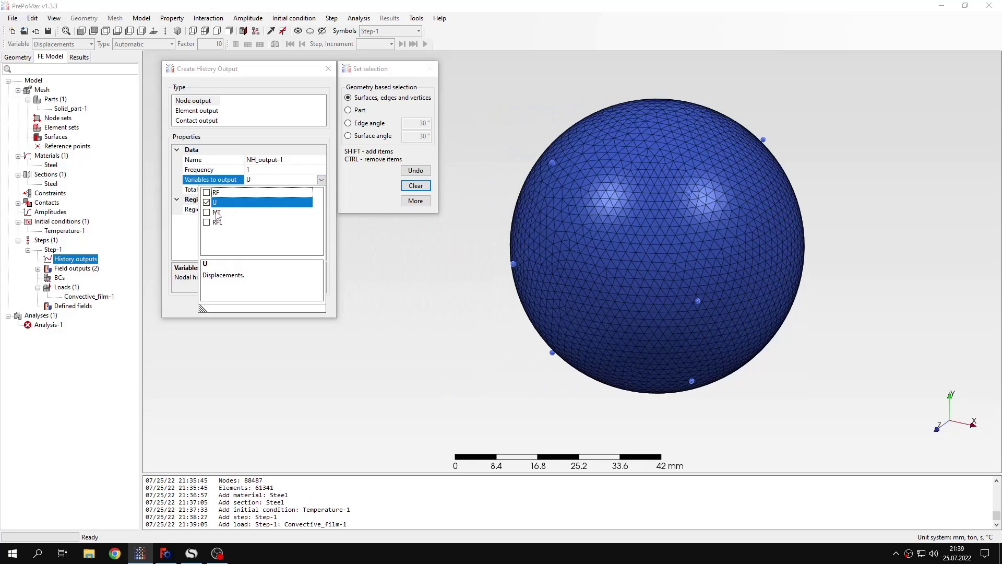
left_click(207, 213)
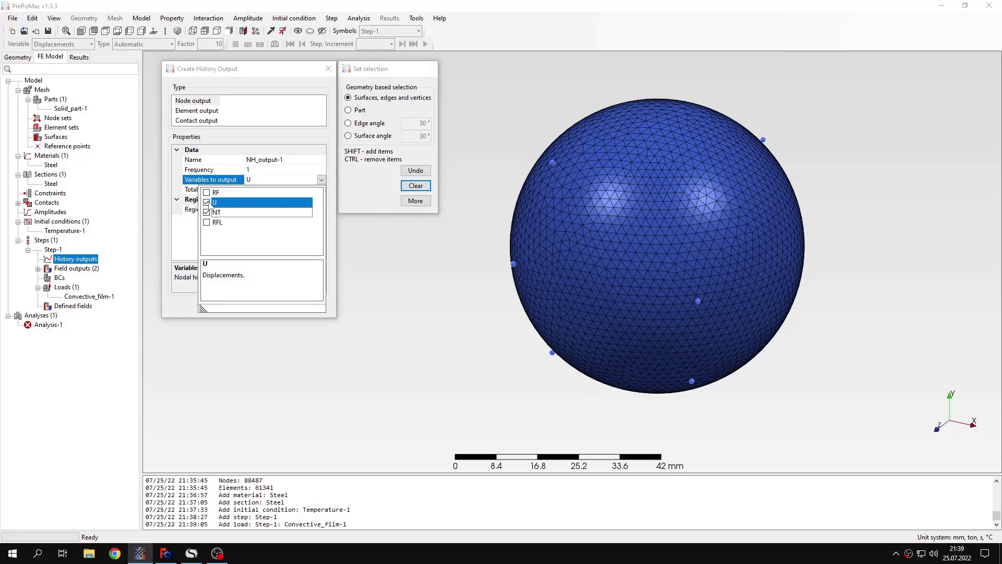
left_click(207, 203)
left_click(226, 212)
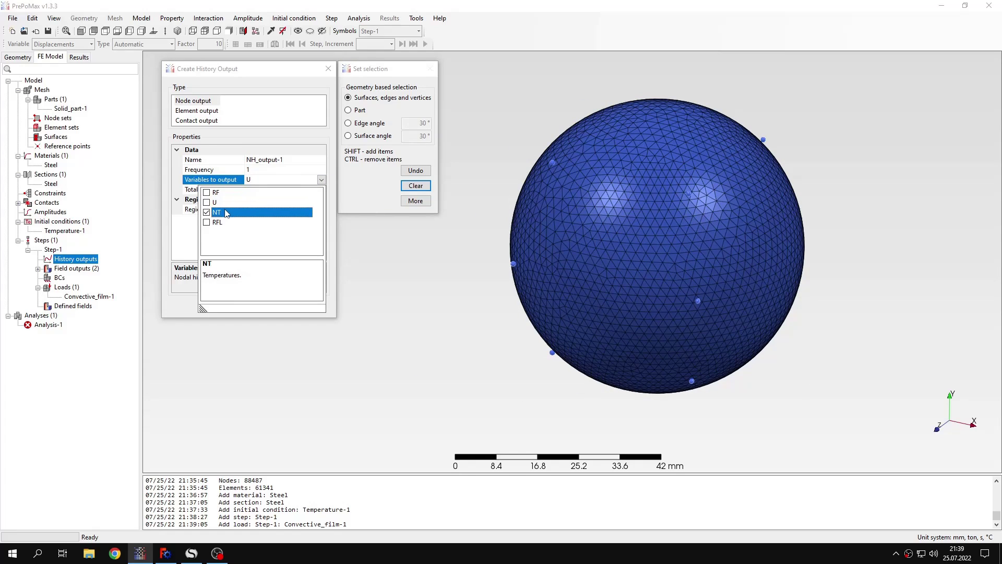
left_click(321, 179)
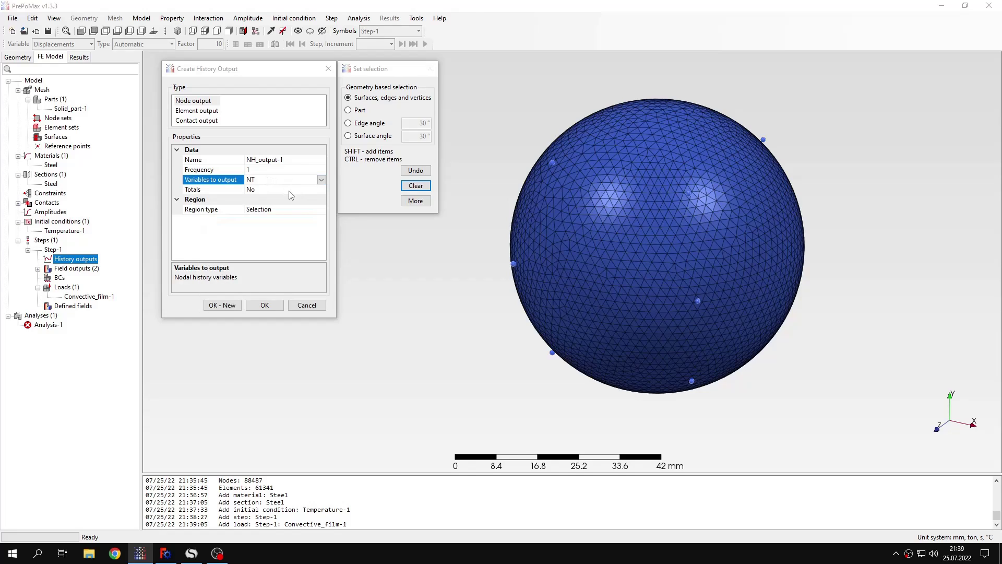
Restrict the output region to node ID 10000 and confirm NH_output-1.
left_click(292, 210)
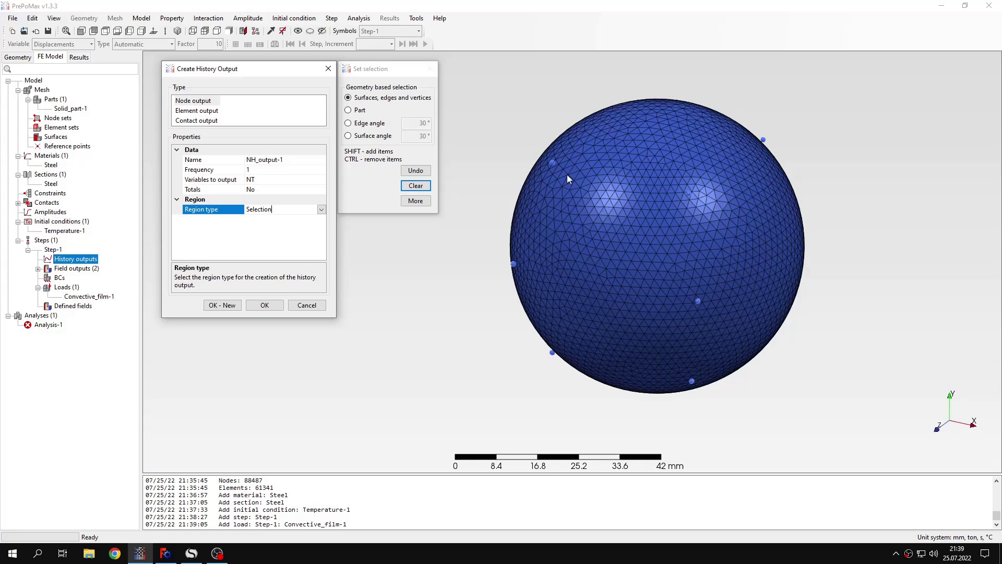
left_click(415, 200)
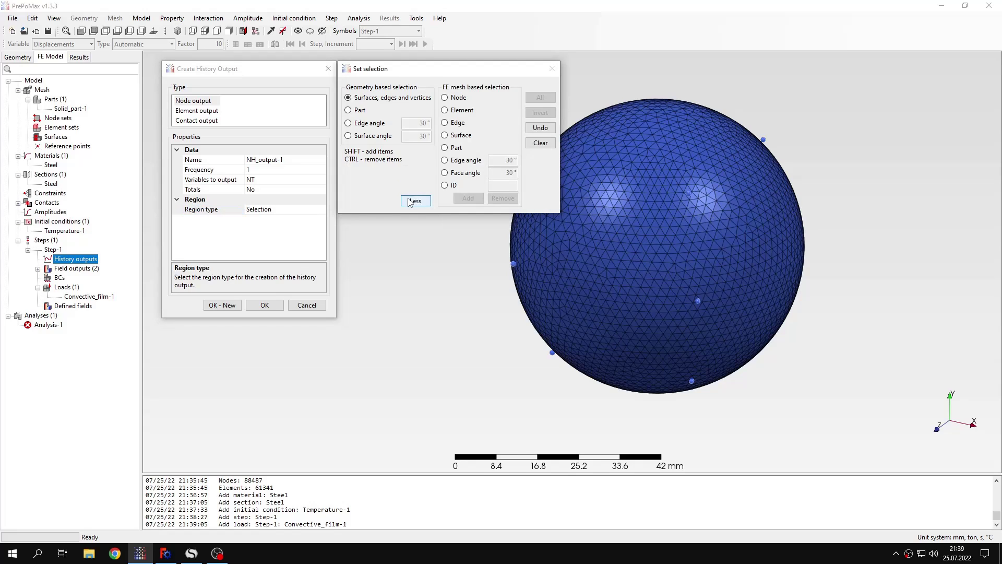
left_click(445, 185)
left_click(502, 187)
type("1")
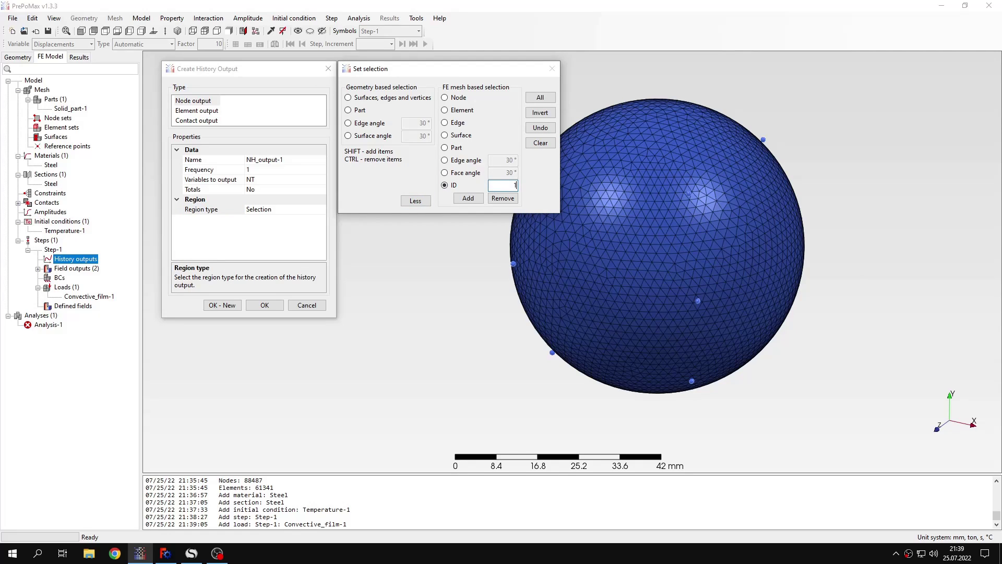
type("0000")
left_click(468, 198)
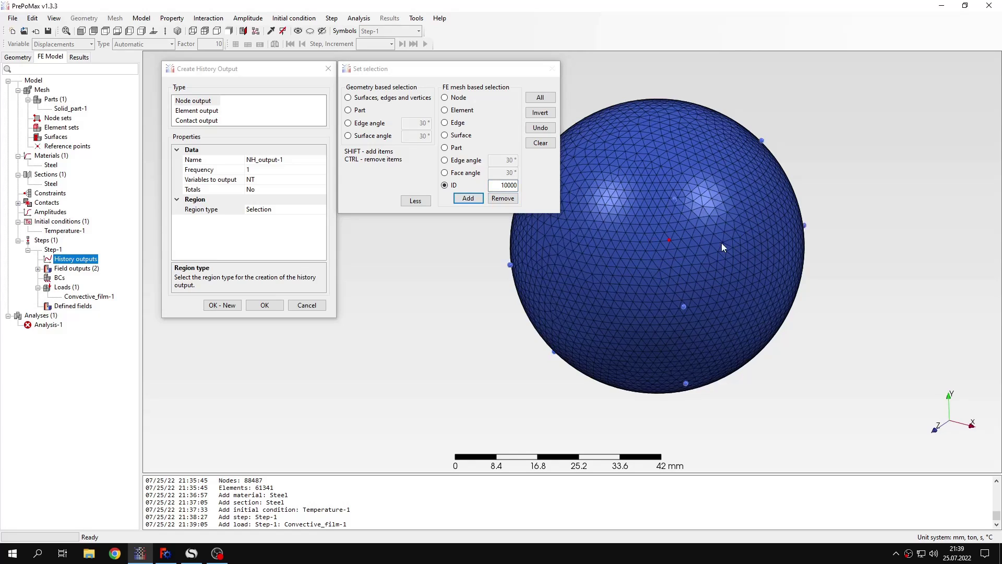
mouse_move(722, 248)
middle_mouse_down()
mouse_move(569, 304)
mouse_move(705, 263)
mouse_move(688, 310)
mouse_move(723, 232)
mouse_move(695, 230)
mouse_move(703, 264)
mouse_move(657, 250)
middle_mouse_up()
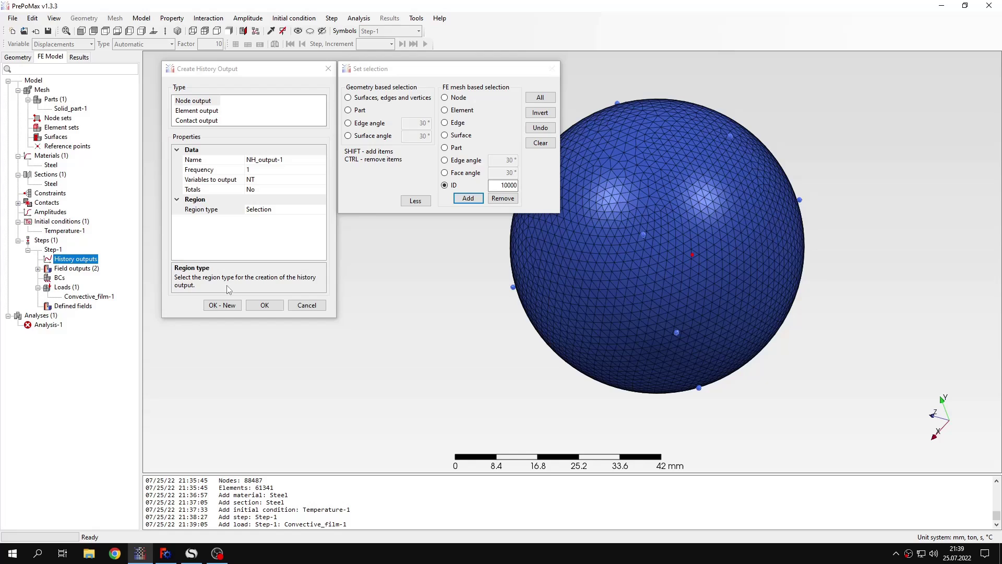
left_click(264, 305)
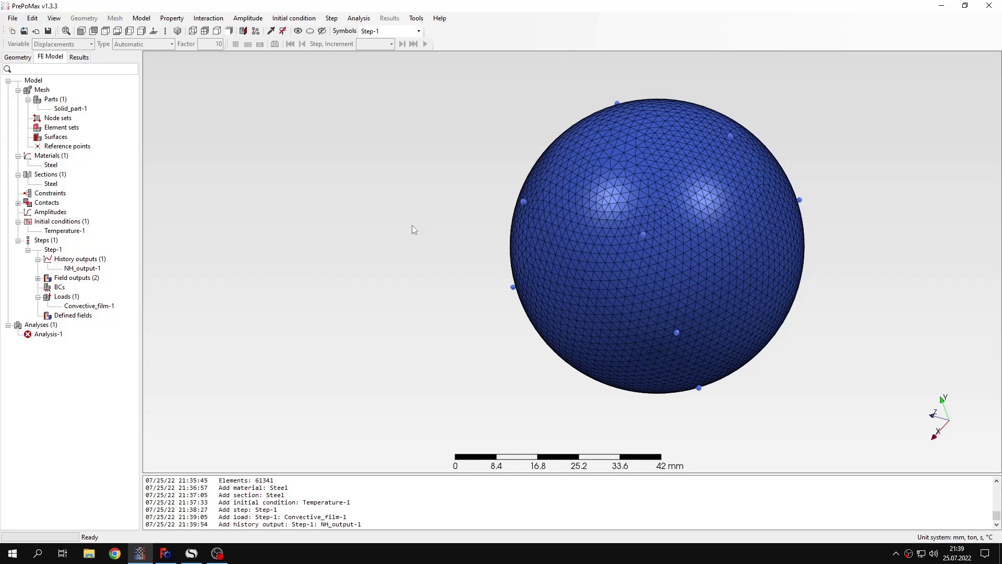
Run Analysis-1 until it finishes at increment 205, time 20000 s.
right_click(56, 334)
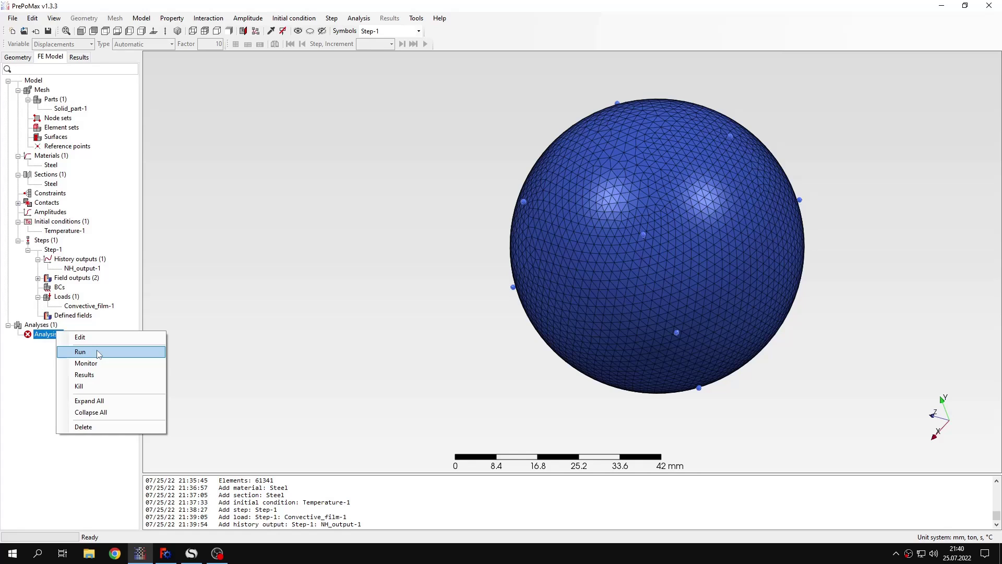
left_click(80, 351)
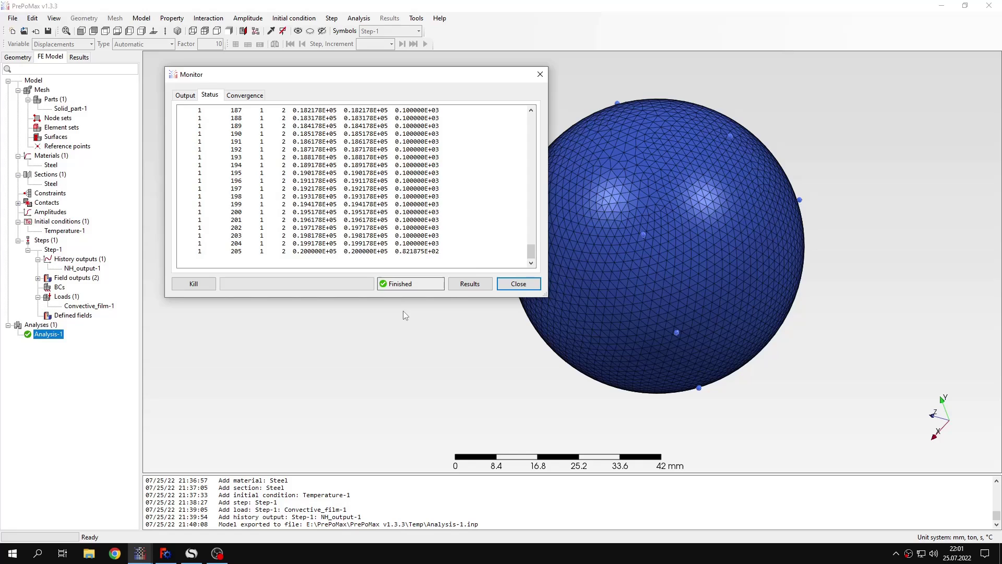
Open the finished results, shift the sphere left, and expand NH_OUTPUT-1 > TEMPERATURES to show T.
left_click(470, 284)
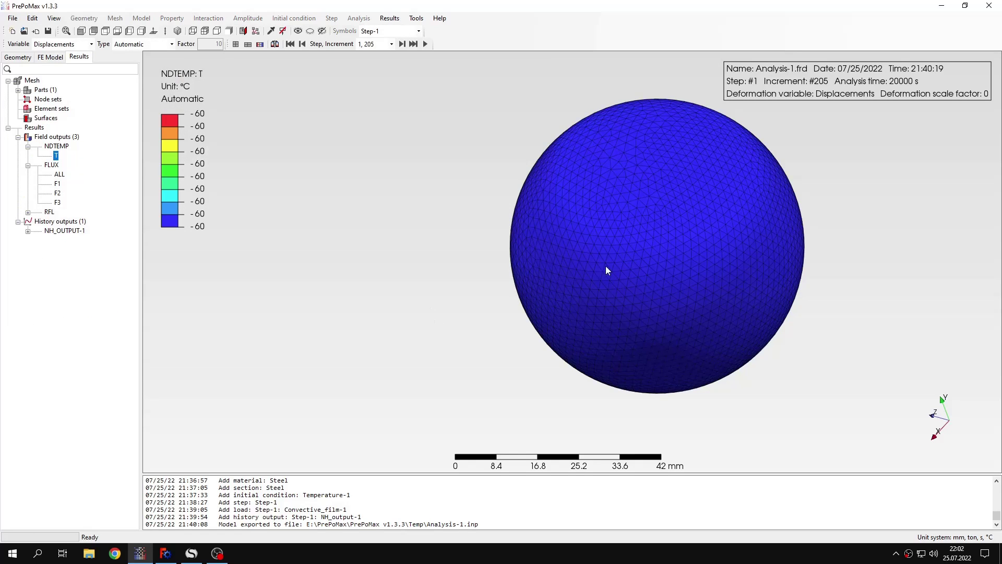
middle_click_drag(631, 260, 403, 268)
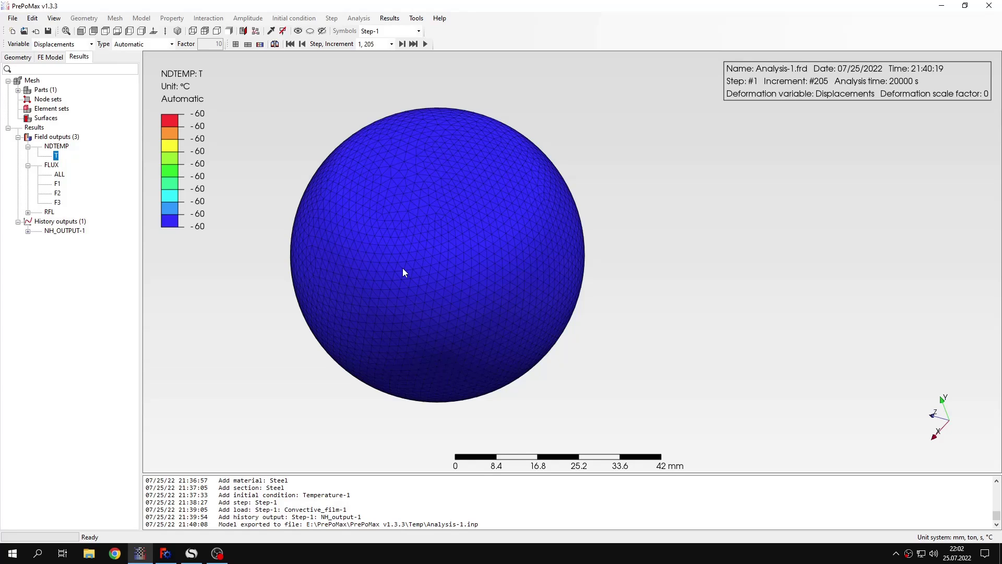
left_click(28, 230)
left_click(37, 240)
Preview a section cut through the sphere, then cancel it to restore the whole sphere.
left_click(243, 31)
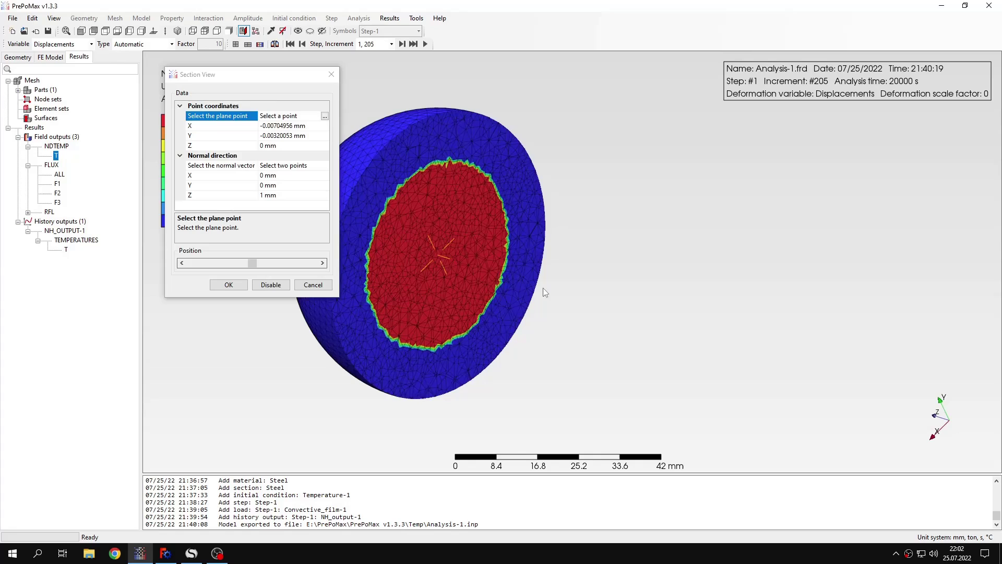
left_click_drag(295, 79, 502, 65)
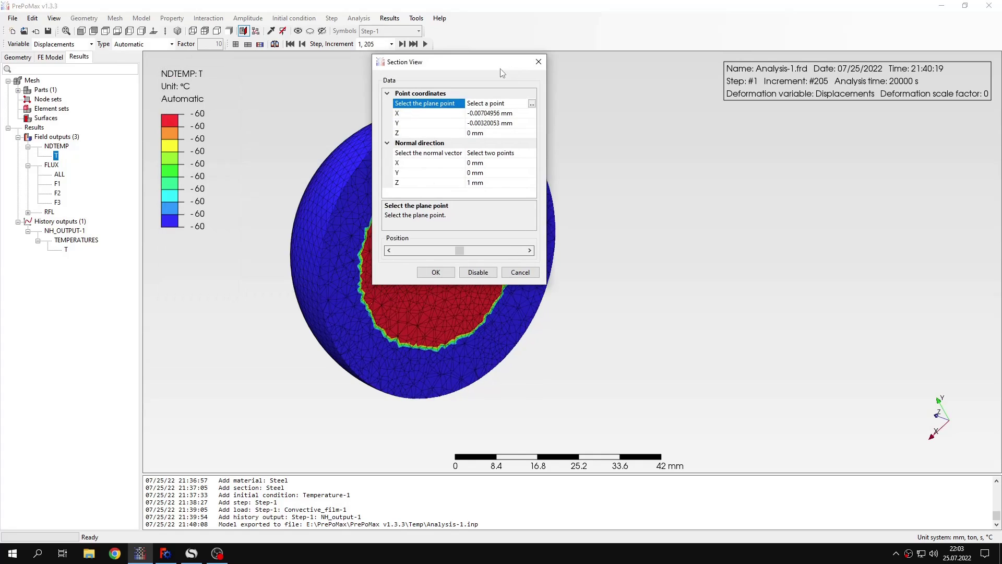
left_click(509, 275)
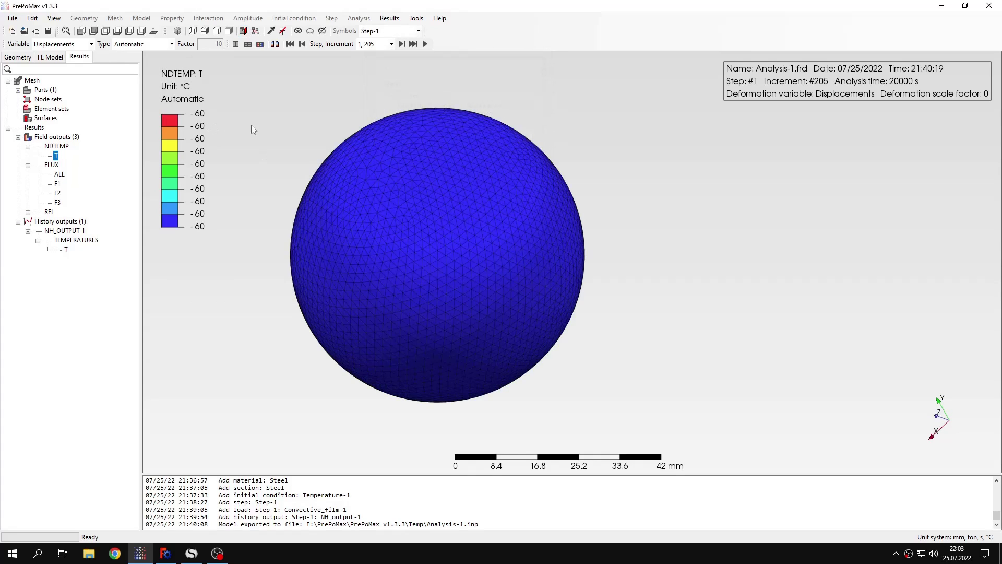
Open T's temperature history table beside the sphere, then bring up the Sphere cooling.sm sheet.
right_click(65, 249)
left_click(75, 259)
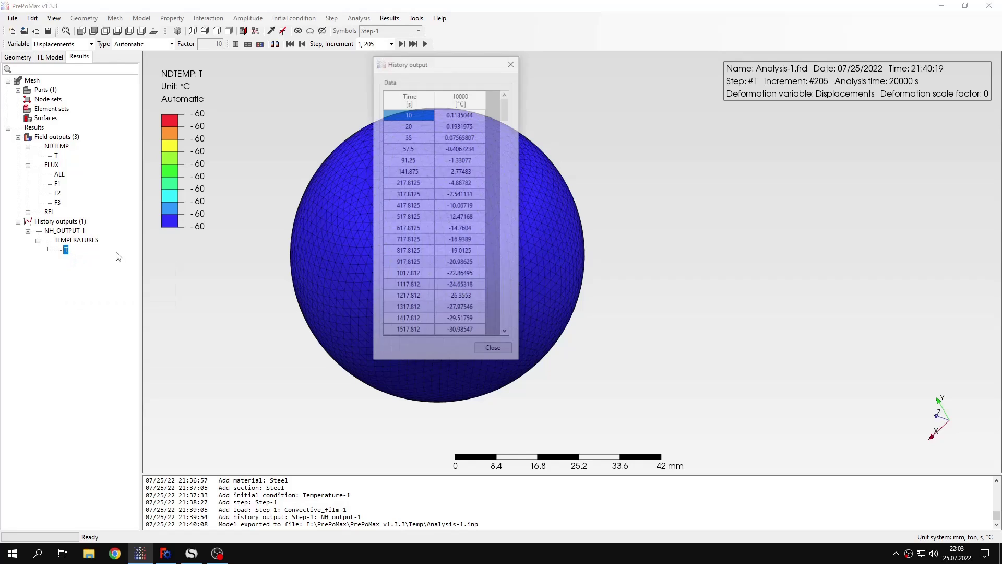
left_click_drag(443, 73, 288, 70)
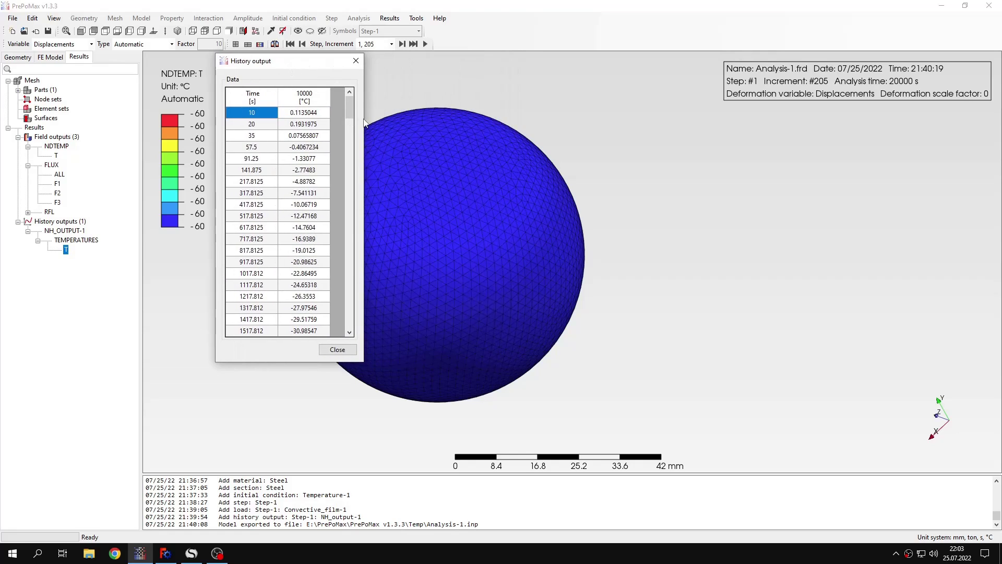
left_click_drag(350, 113, 354, 325)
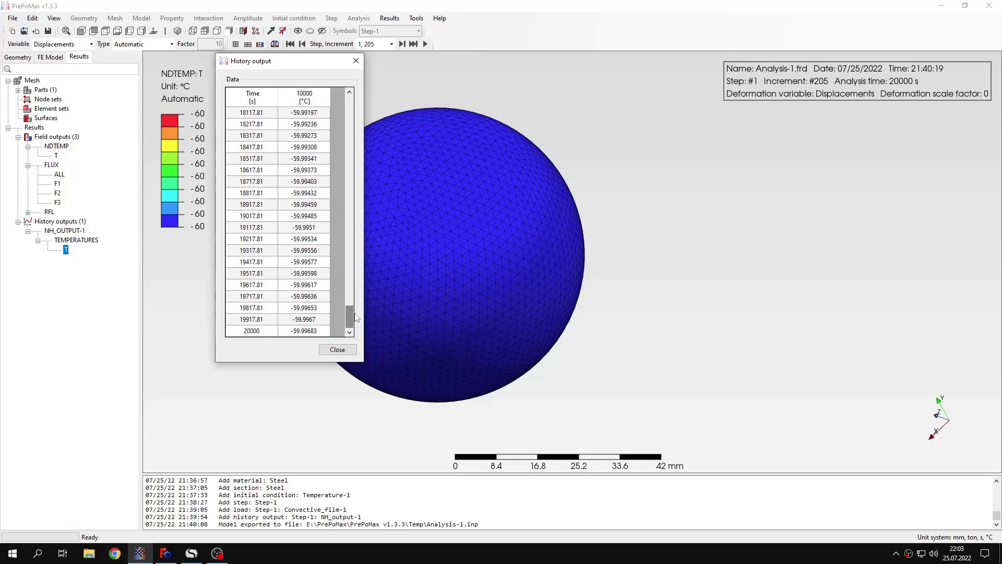
left_click(189, 557)
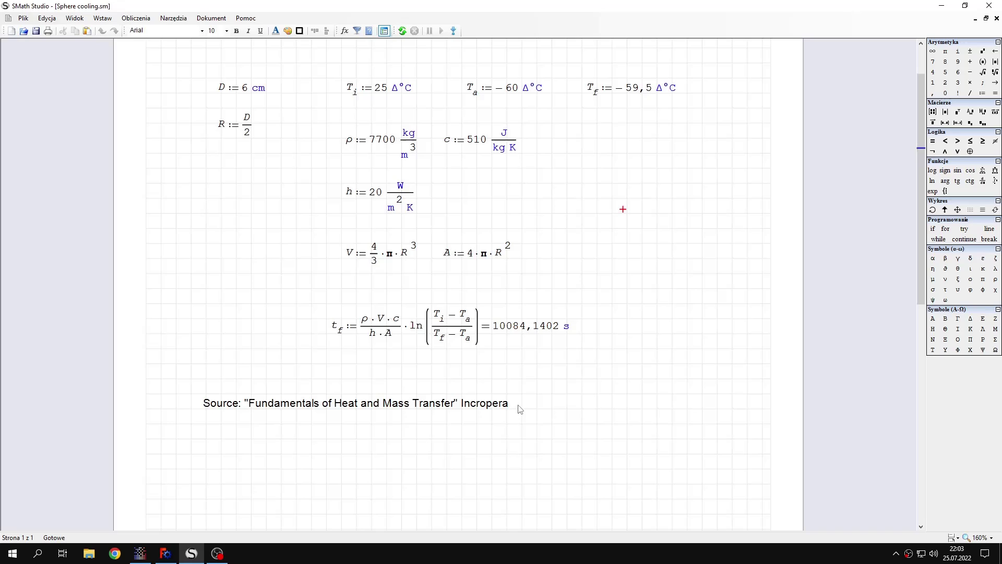
Scroll the history table near 10000 s and select the temperatures from 9817 to 10017 s.
mouse_move(338, 328)
mouse_move(532, 307)
mouse_move(538, 92)
mouse_move(446, 344)
mouse_move(629, 99)
mouse_move(553, 334)
mouse_move(516, 330)
mouse_move(616, 83)
mouse_move(497, 348)
left_click(140, 553)
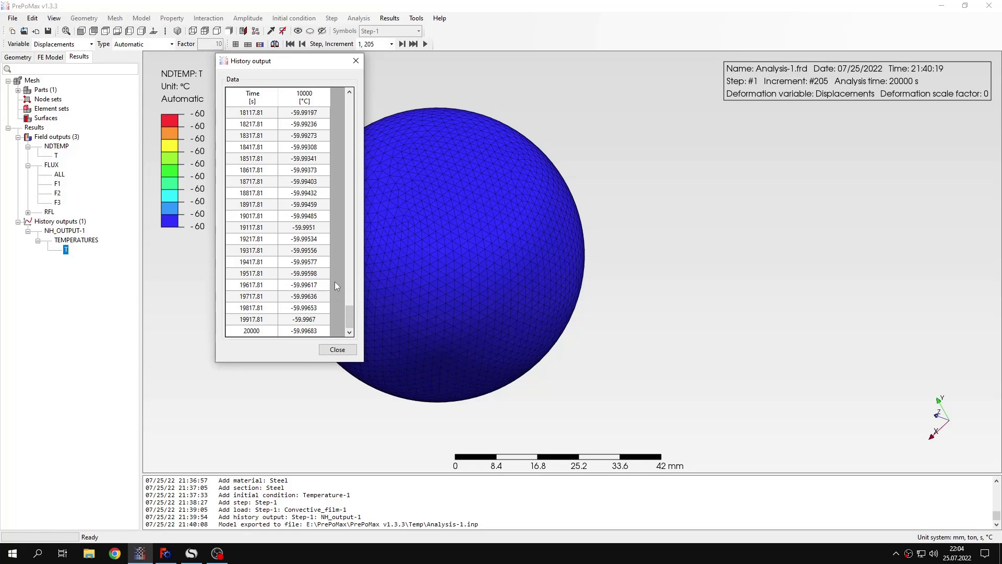
scroll(318, 261, "up", 14)
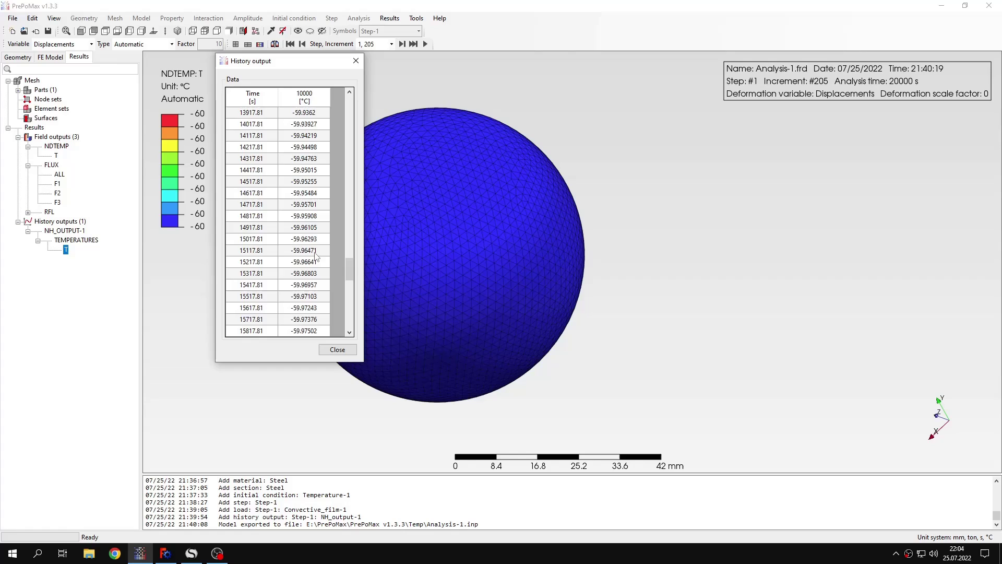
scroll(315, 255, "up", 17)
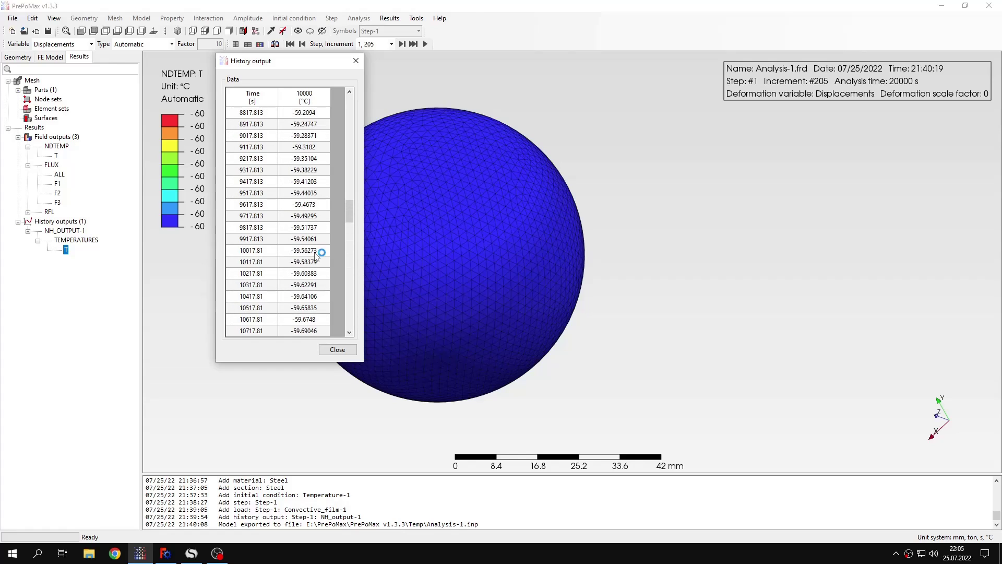
scroll(315, 256, "down", 1)
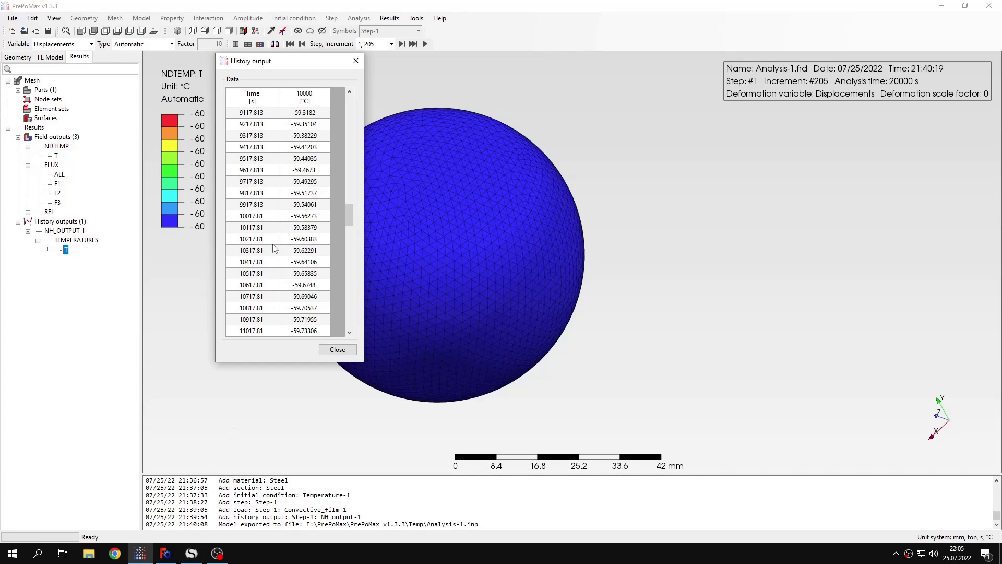
key("alt+Tab")
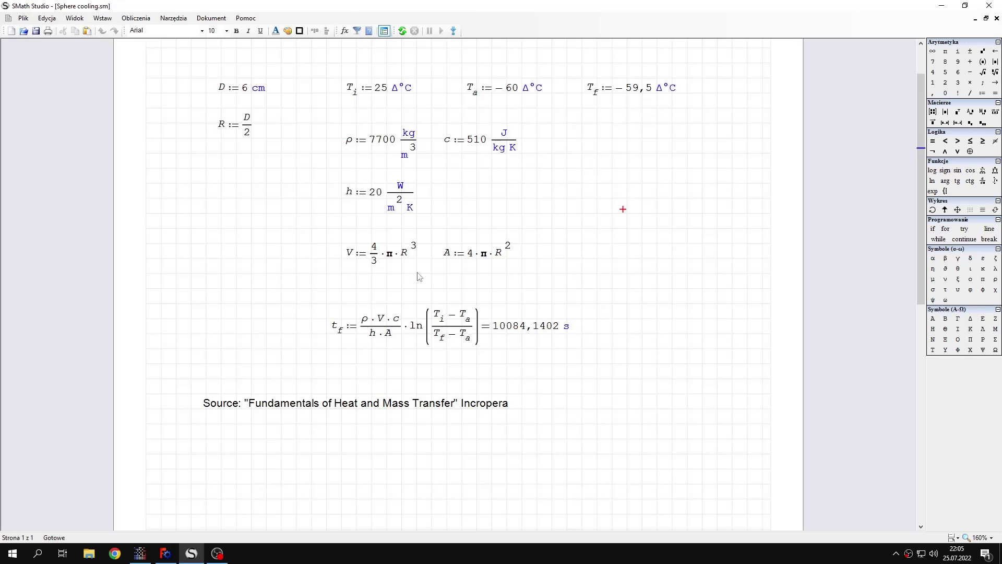
key("alt+Tab")
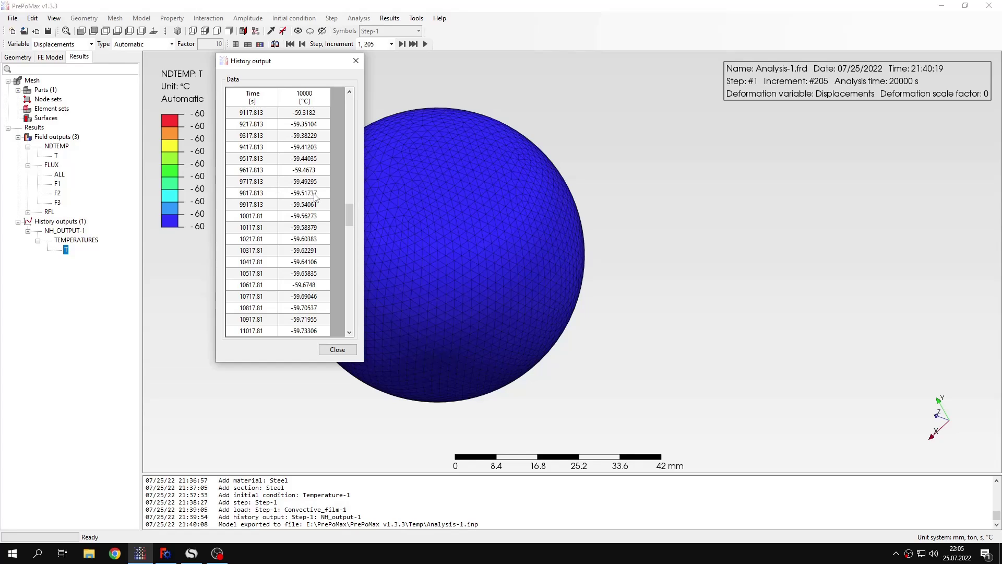
left_click_drag(321, 195, 323, 224)
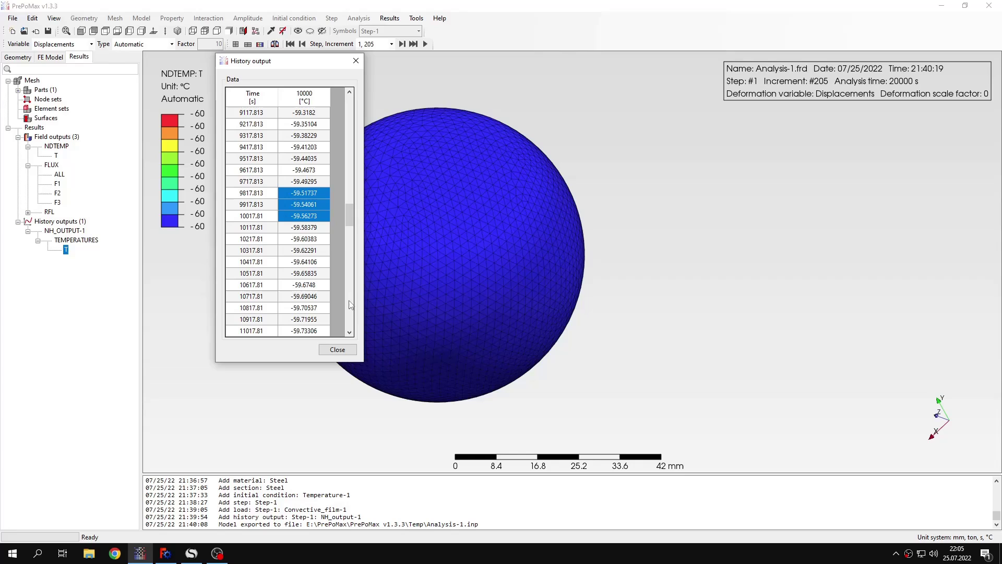
Select every history row from 10 s to 20000 s and plot temperature against time.
left_click_drag(349, 215, 349, 104)
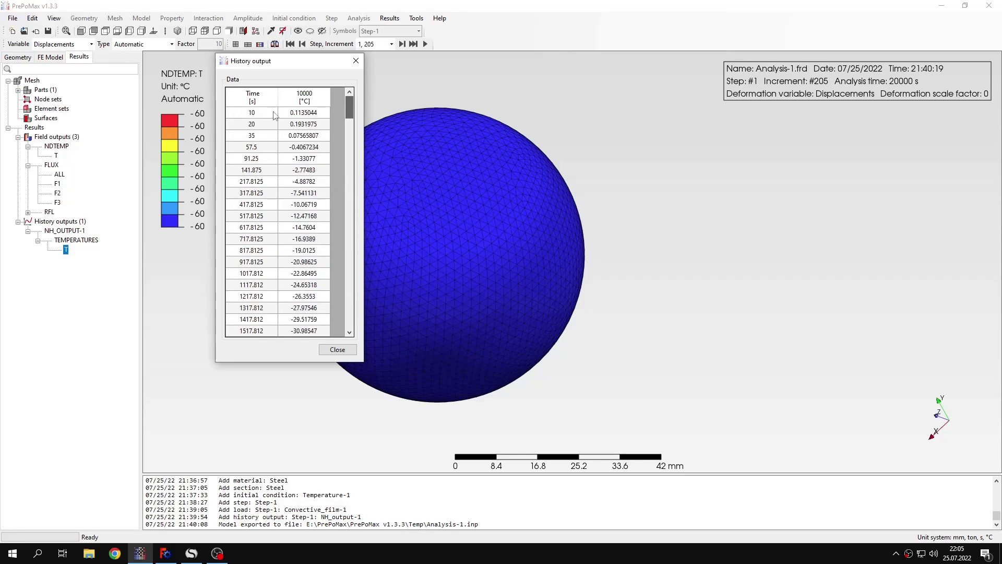
left_click(258, 114)
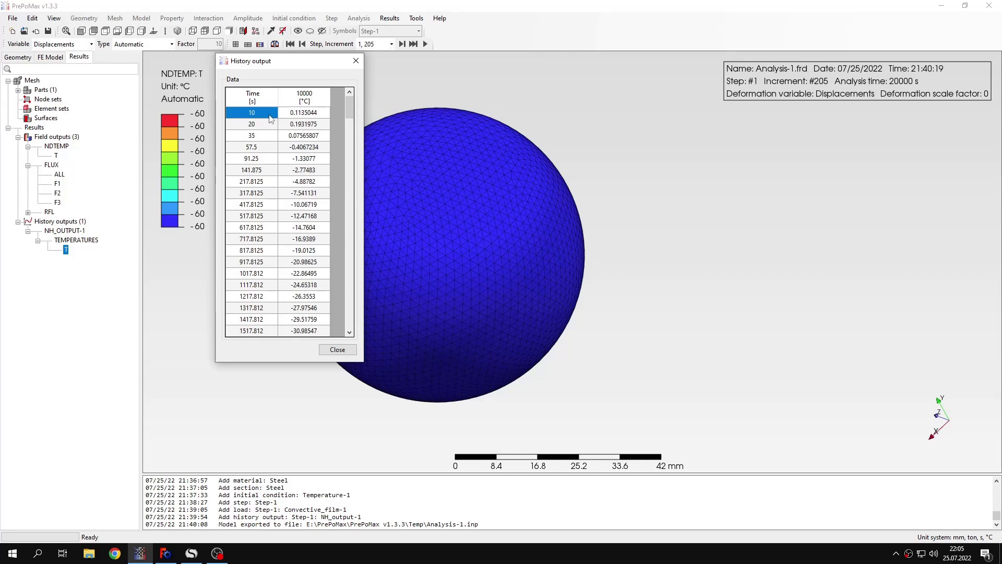
left_click_drag(349, 107, 364, 325)
left_click(304, 330, "shift")
right_click(307, 257)
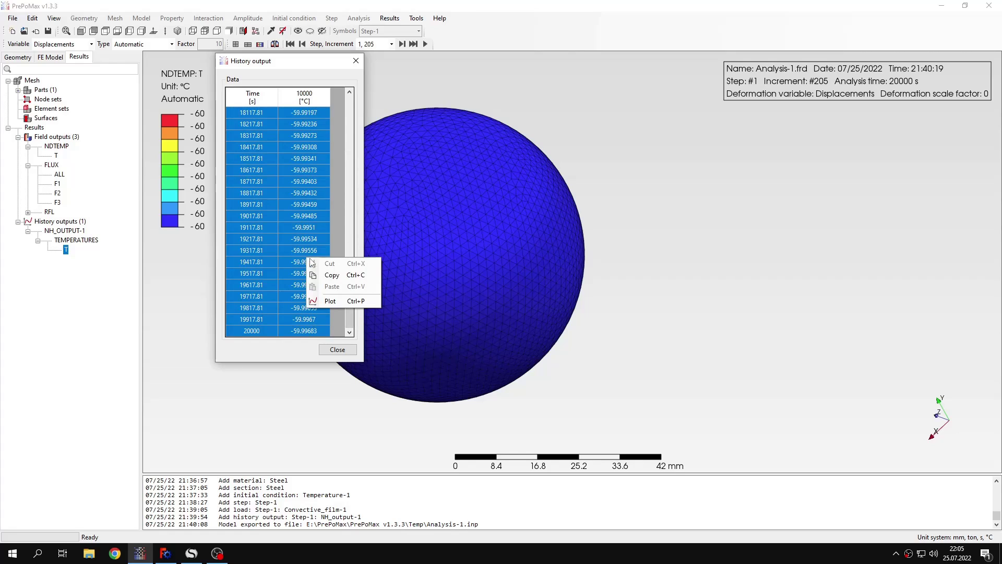
left_click(349, 299)
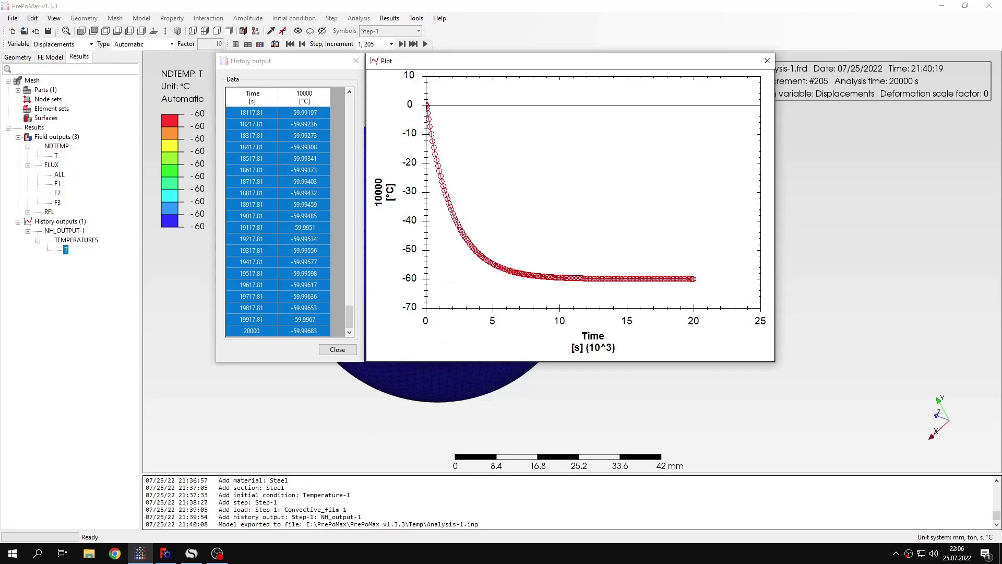
Compare with the SMath result, then close the temperature plot and the History output table.
left_click(192, 554)
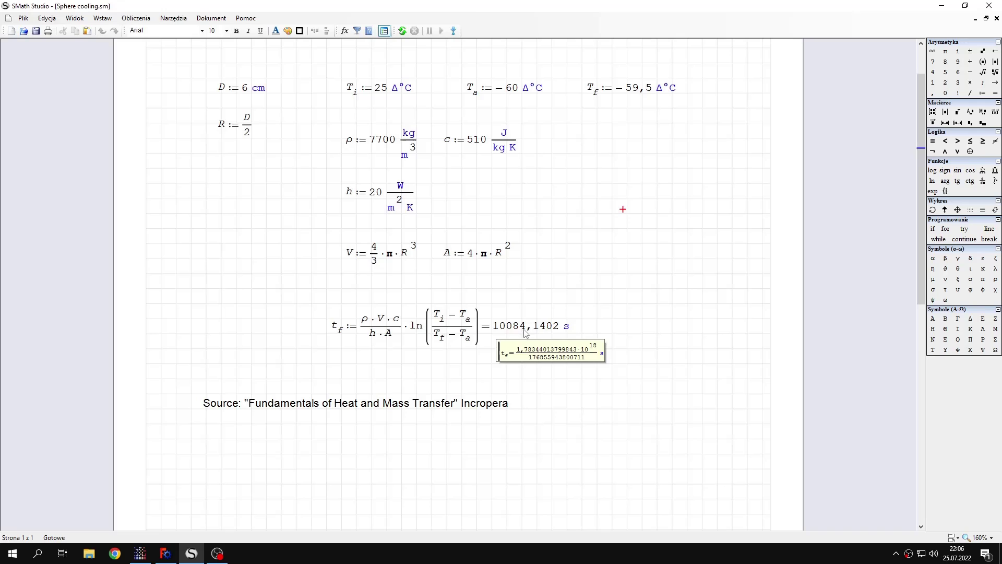
key("alt+Tab")
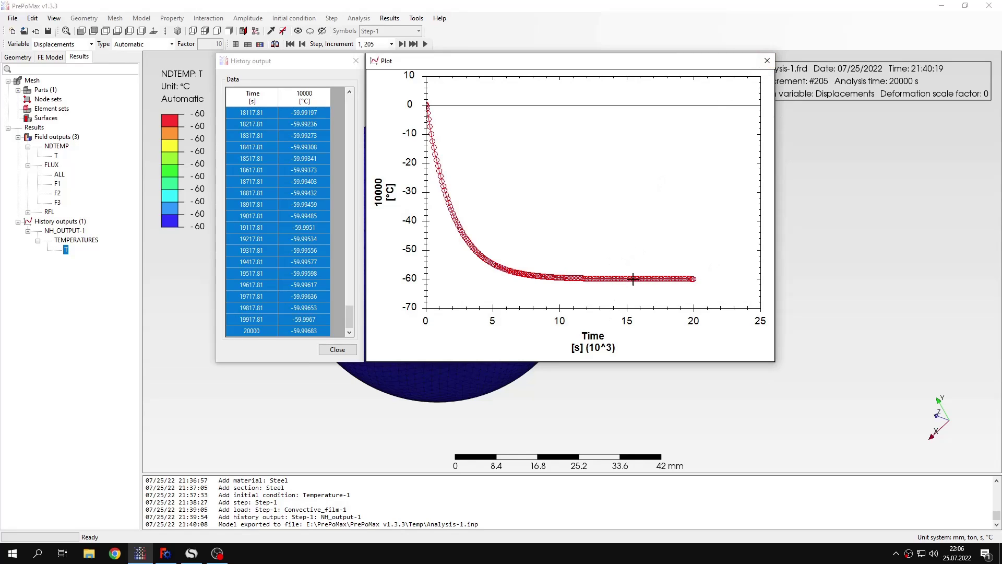
left_click(768, 60)
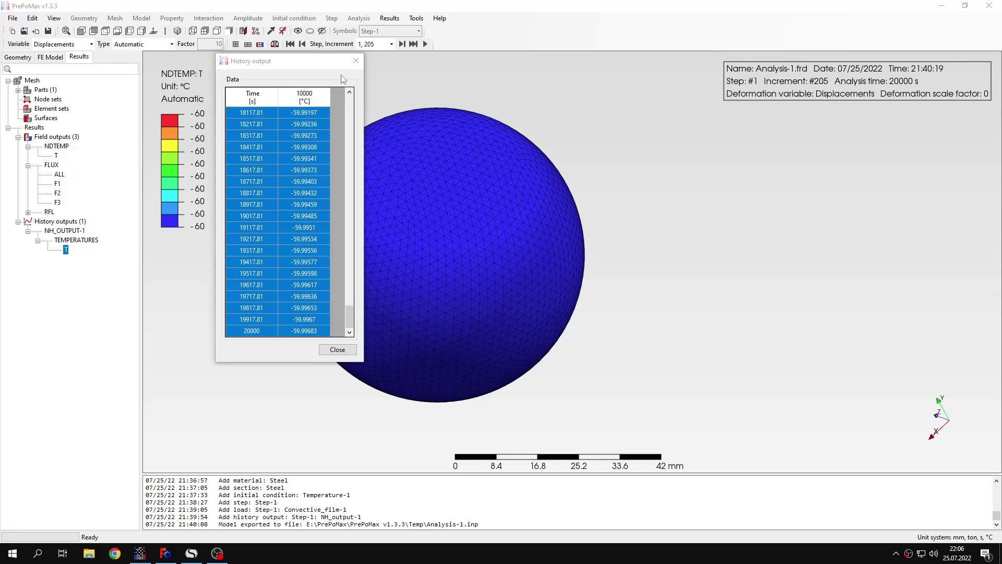
left_click(360, 62)
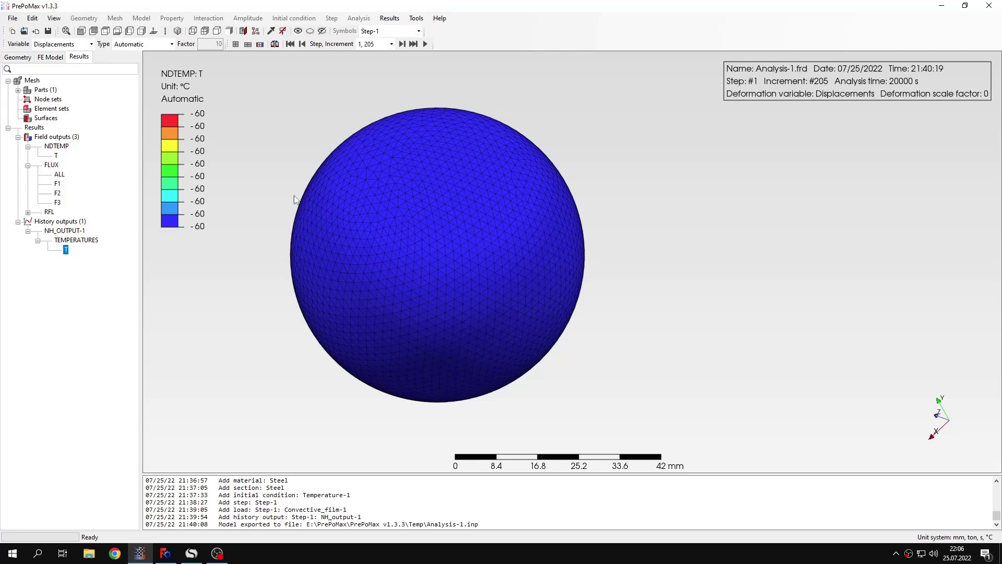